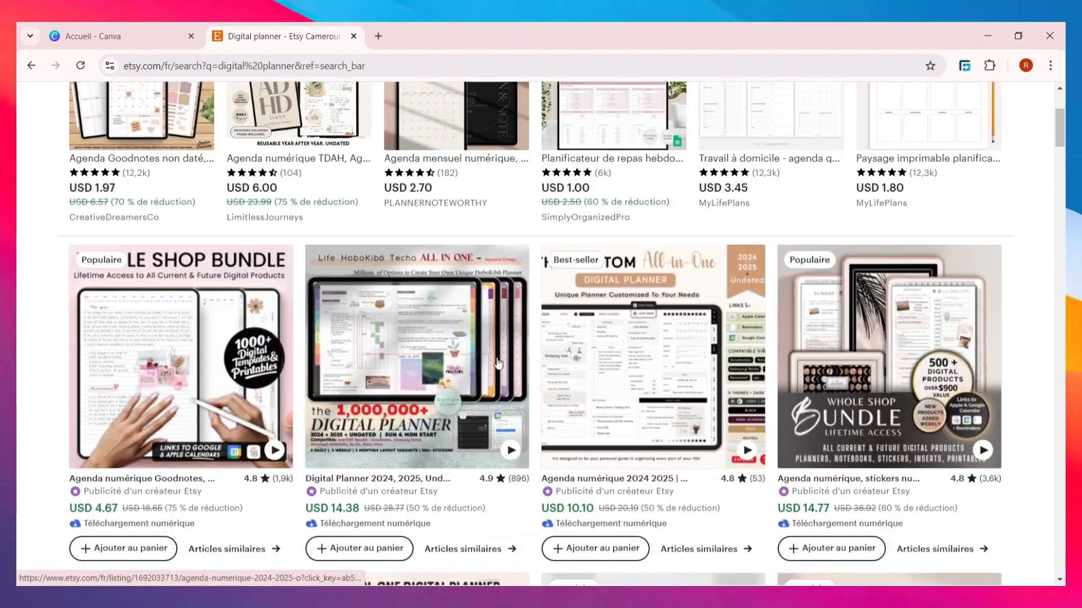
Examine the designs, prices and ratings of the digital planner listings in the Etsy search results
scroll(430, 420, "down", 15)
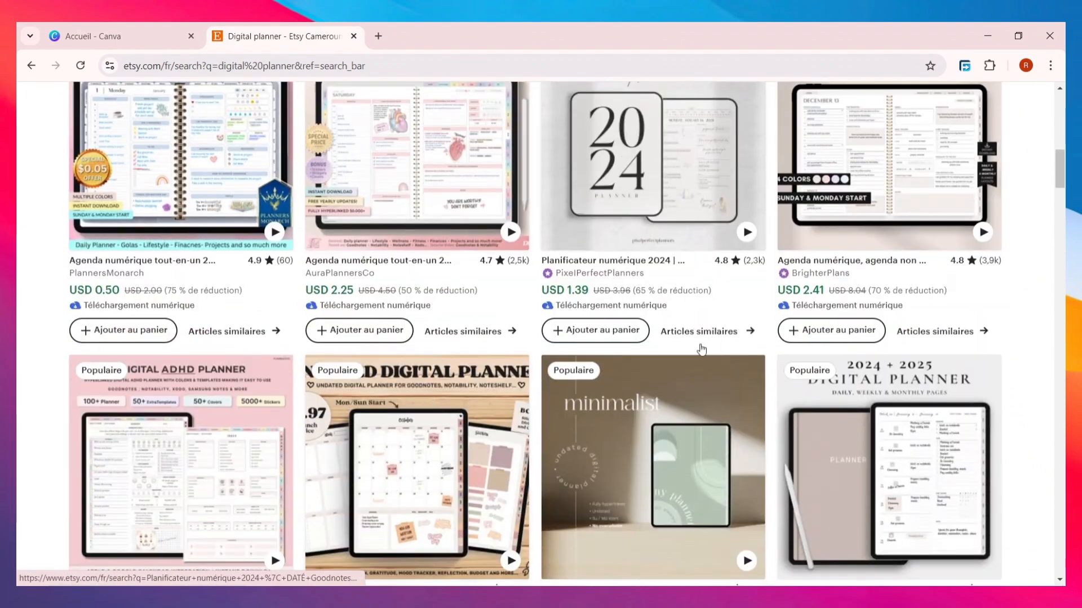
scroll(503, 408, "down", 7)
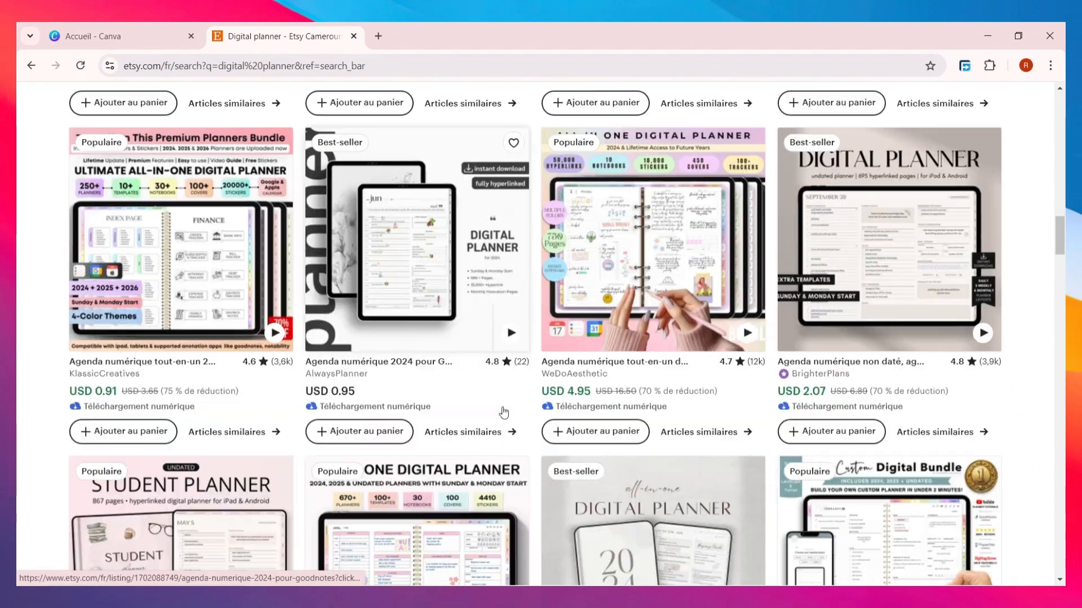
scroll(488, 417, "down", 5)
scroll(488, 417, "down", 7)
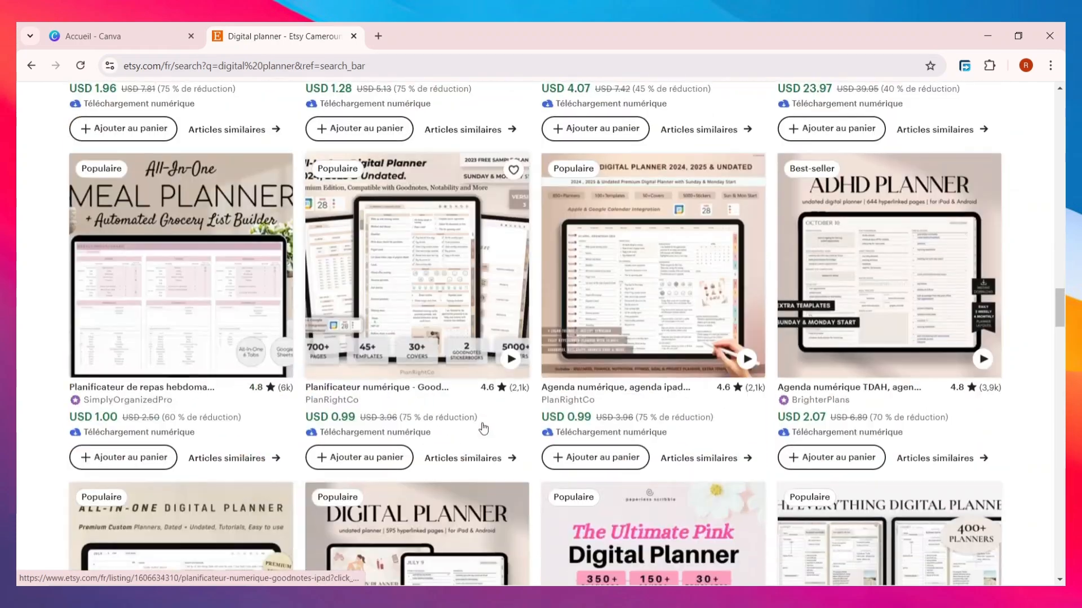
scroll(479, 416, "up", 10)
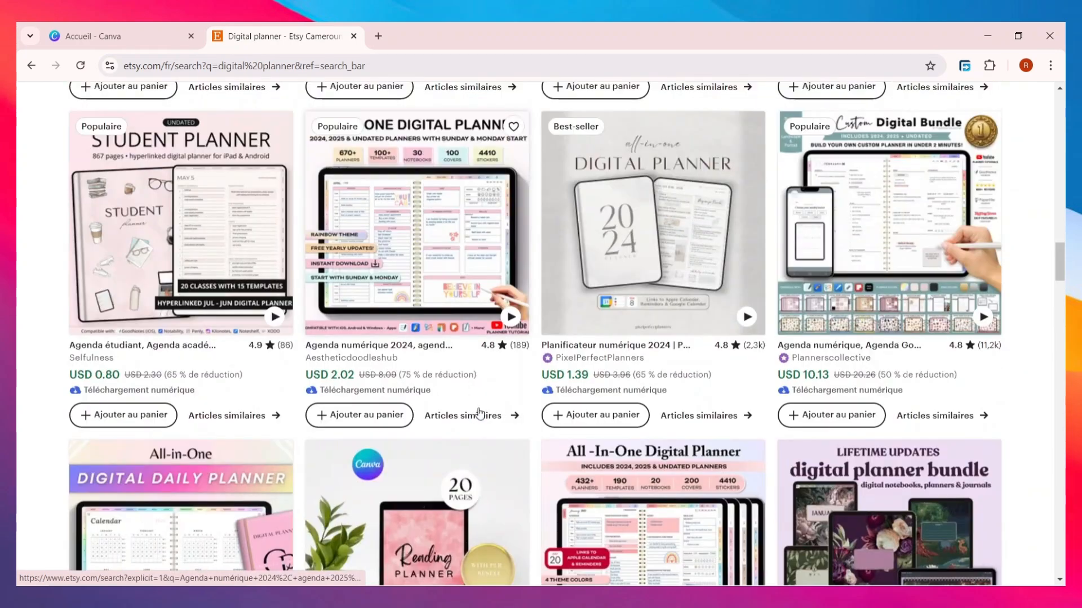
scroll(479, 414, "up", 4)
scroll(479, 414, "up", 15)
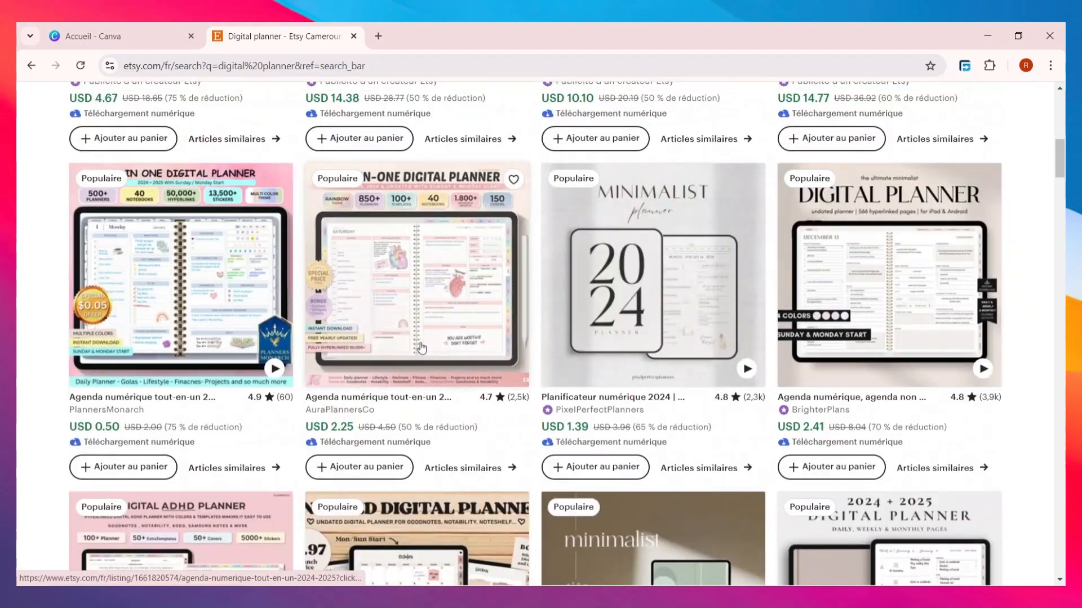
scroll(456, 378, "up", 10)
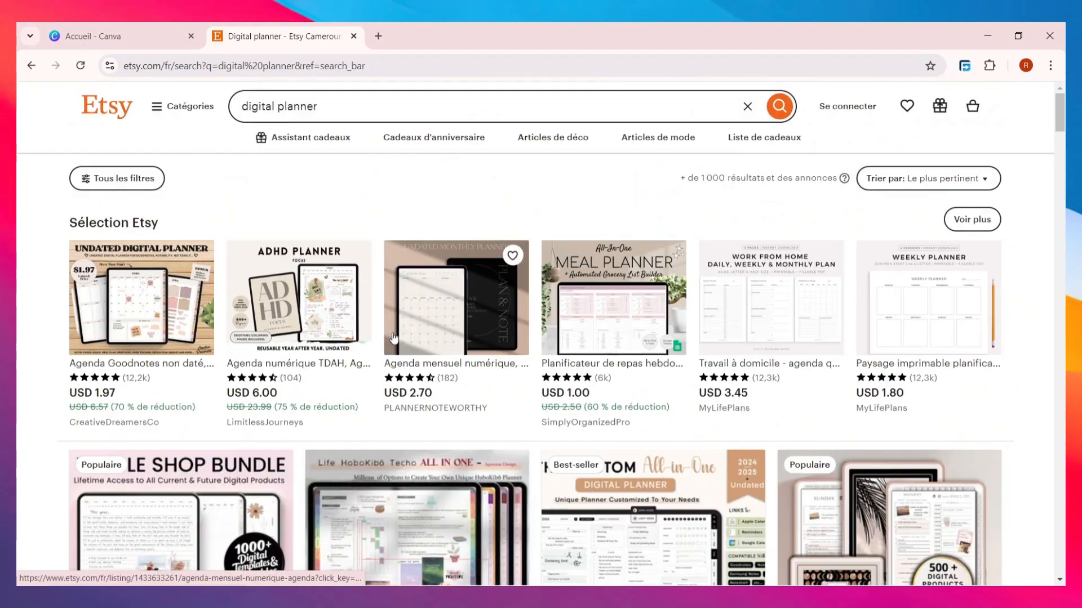
Switch to Canva and search its content for "planner"
left_click(139, 34)
scroll(569, 362, "up", 3)
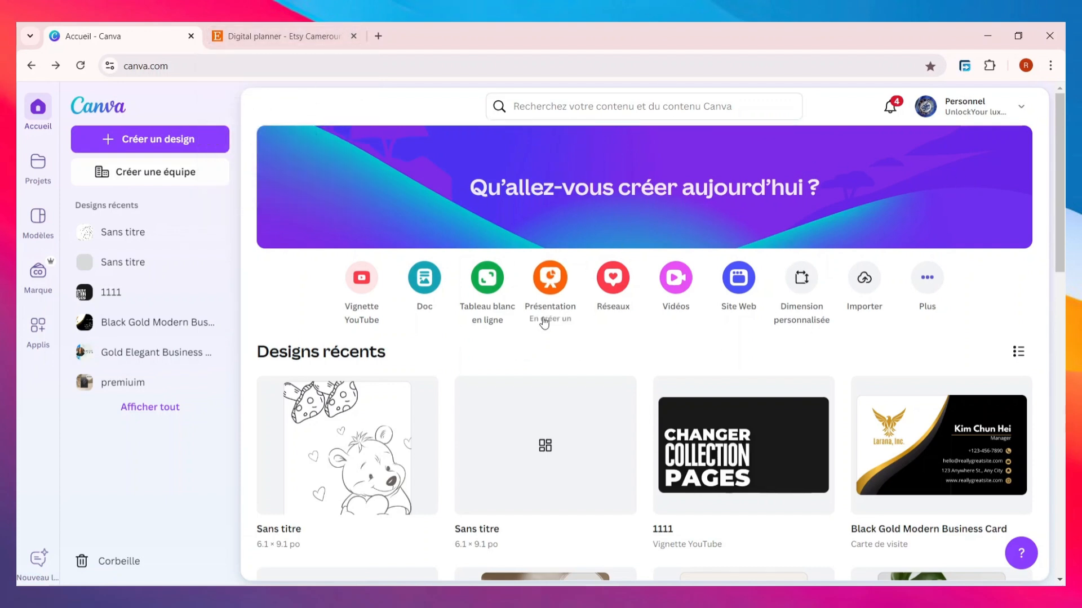
left_click(650, 105)
type("planner")
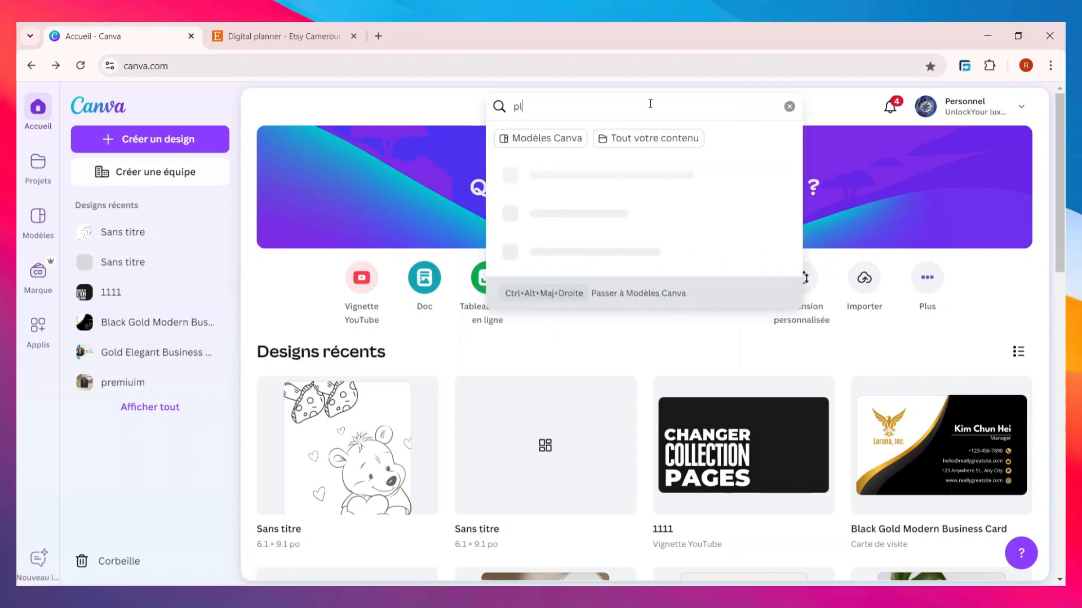
key("Return")
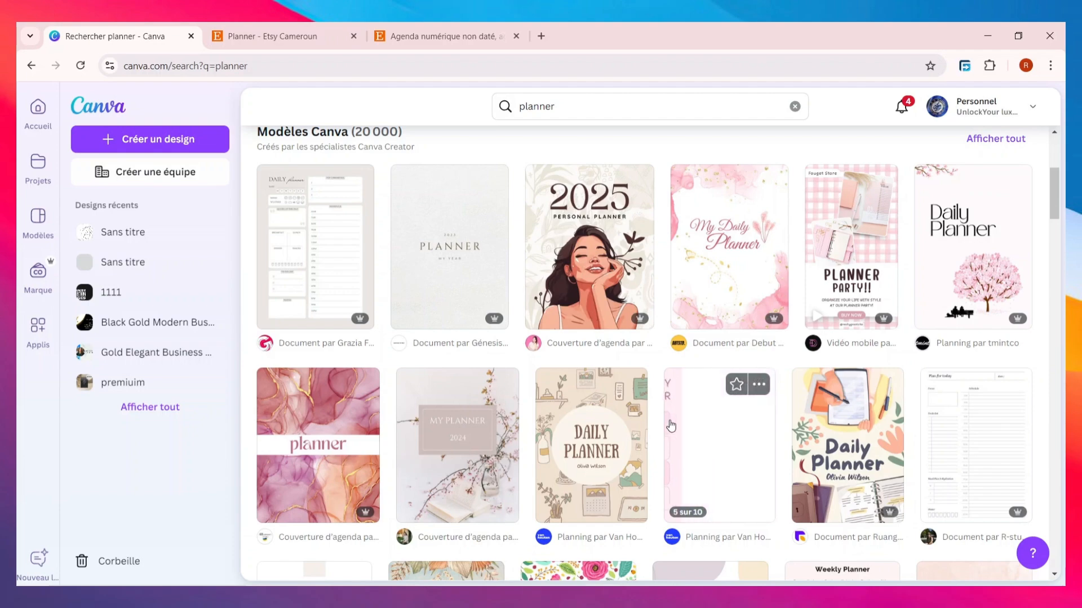
Open the "Undated Monthly Planner" template from the planner results and start customizing it
scroll(659, 425, "down", 6)
scroll(640, 426, "down", 5)
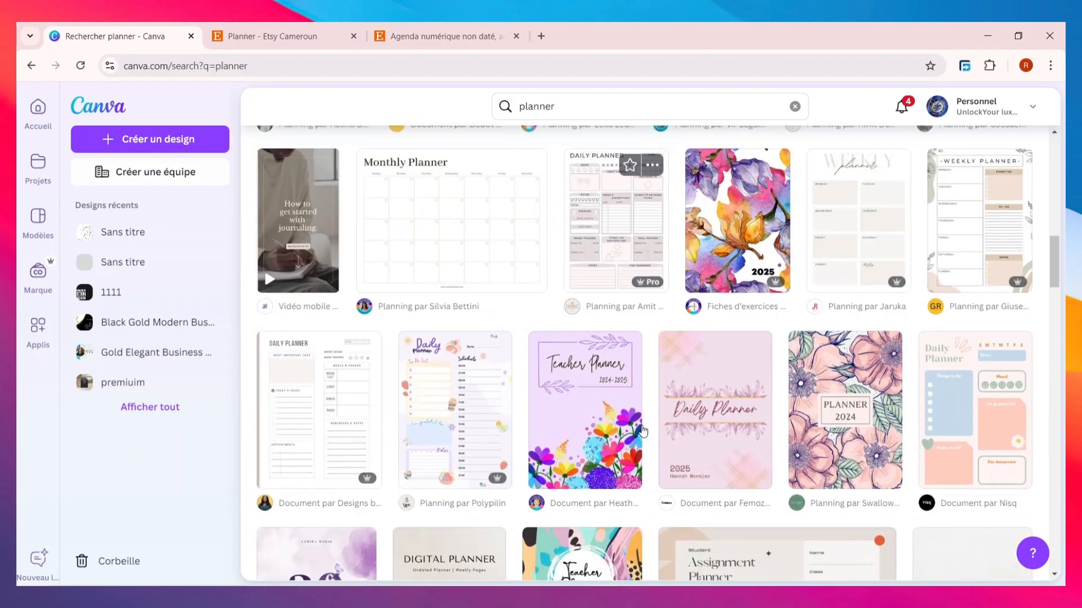
scroll(690, 419, "down", 4)
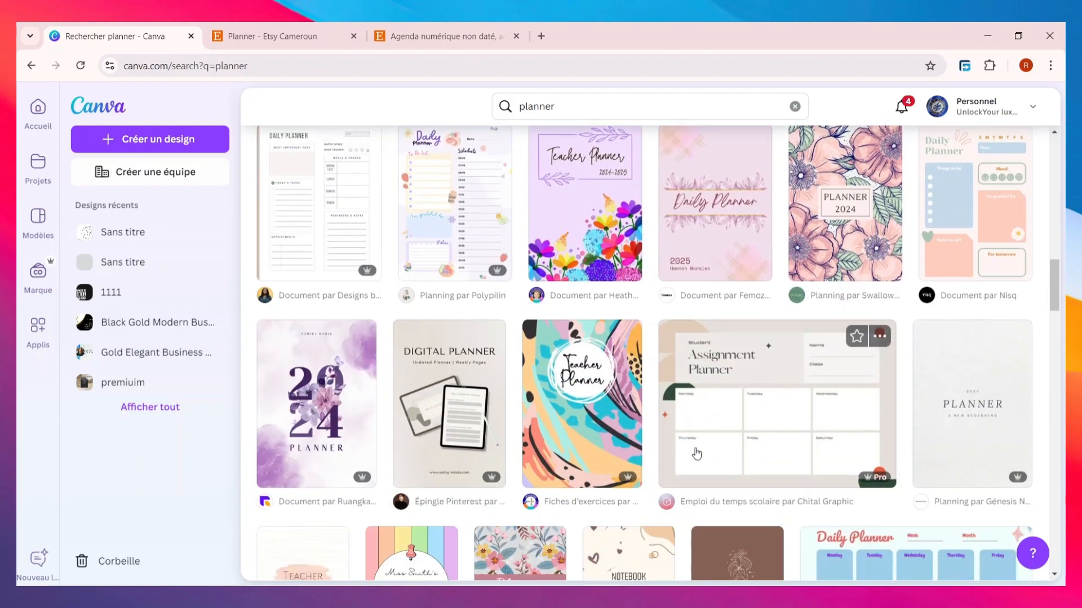
scroll(685, 444, "up", 7)
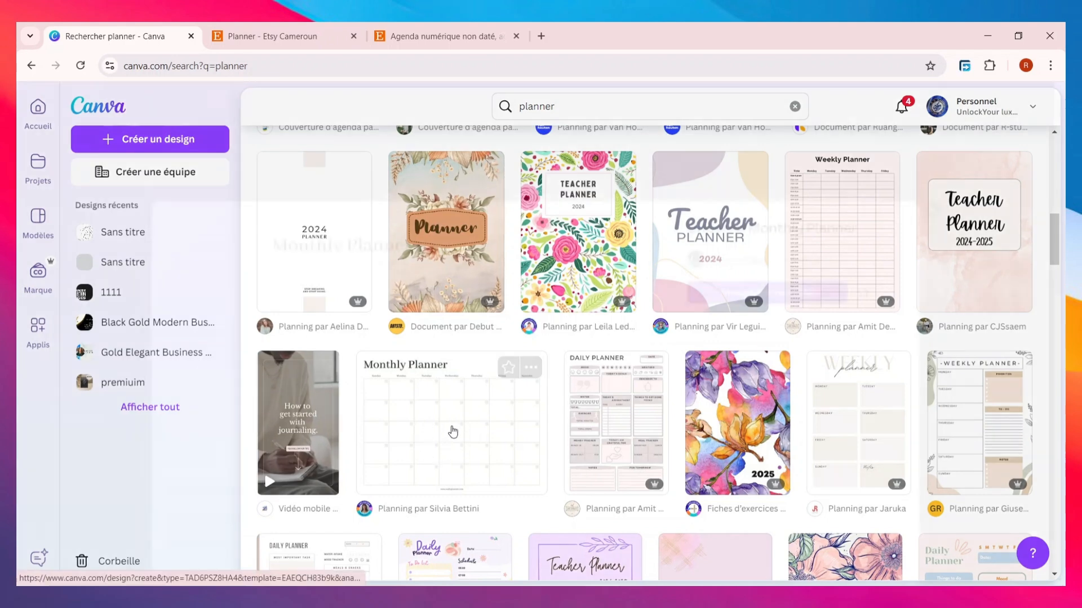
left_click(451, 434)
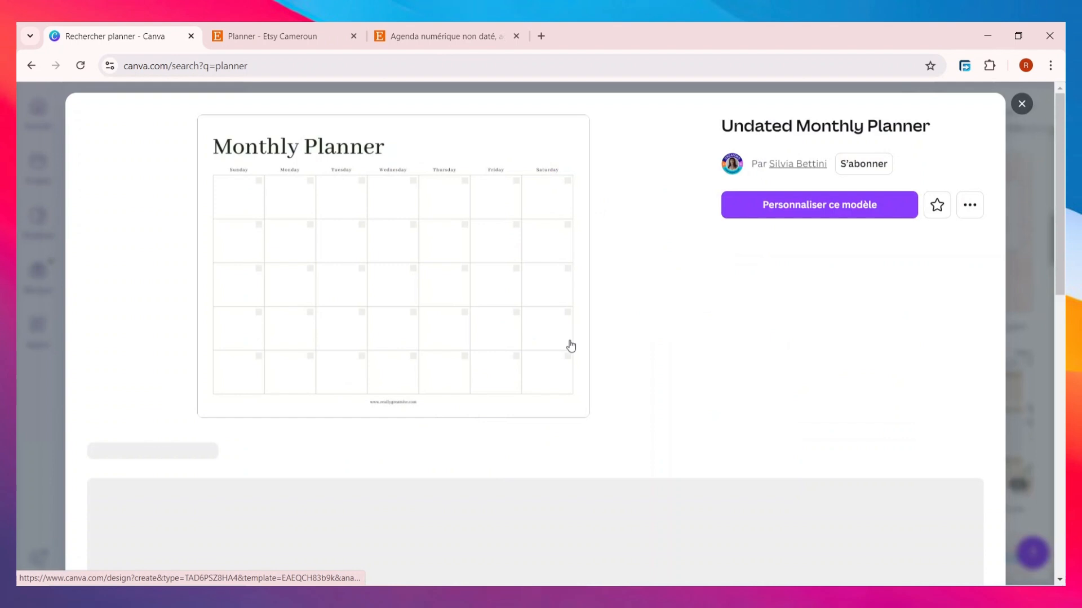
left_click(799, 211)
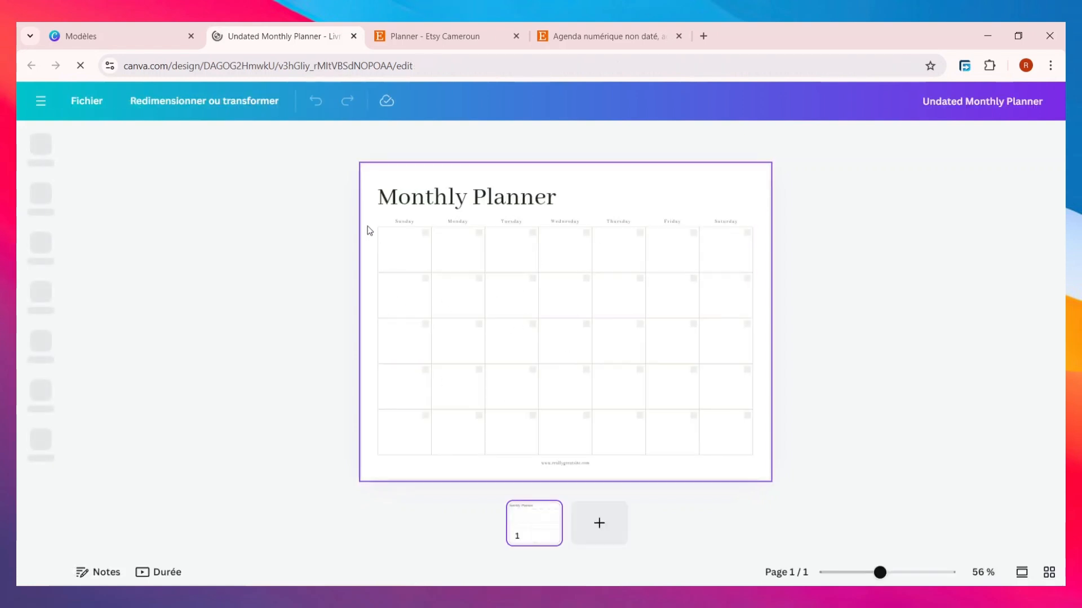
mouse_move(370, 217)
left_mouse_down()
mouse_move(774, 469)
mouse_move(582, 368)
mouse_move(390, 291)
mouse_move(367, 234)
left_mouse_up()
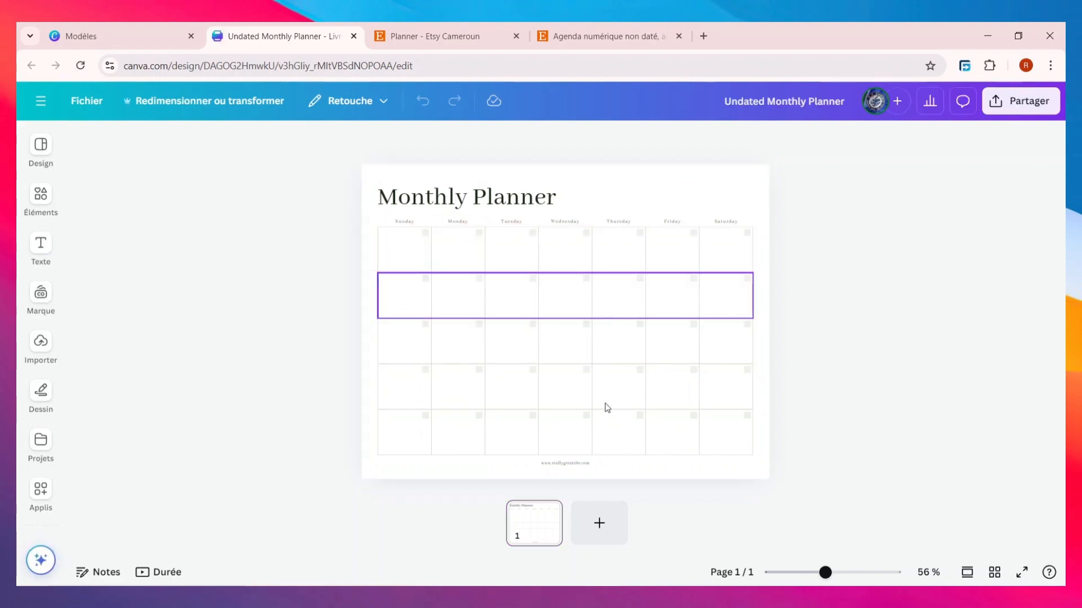
Add a blank page to the design and move it in front of the monthly planner page
left_click(600, 523)
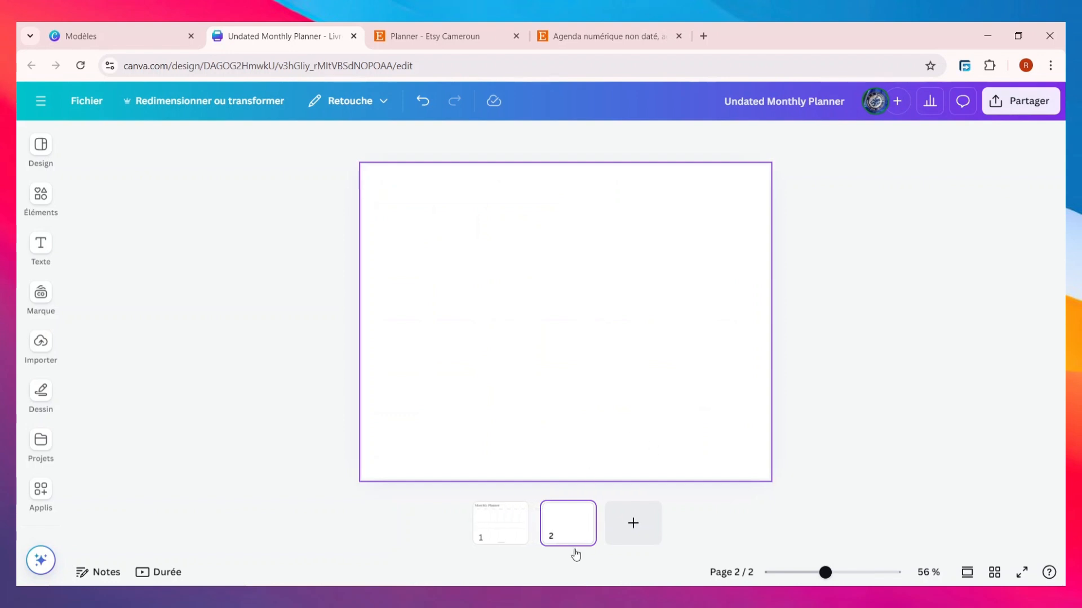
left_click_drag(570, 541, 504, 522)
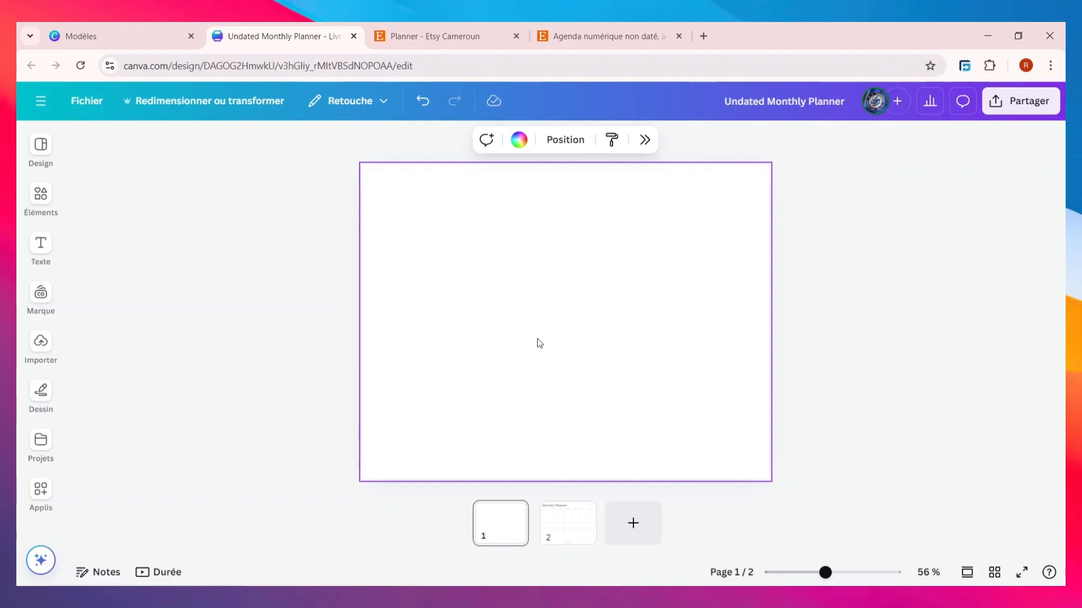
Search the design elements for "couleur"
left_click(41, 194)
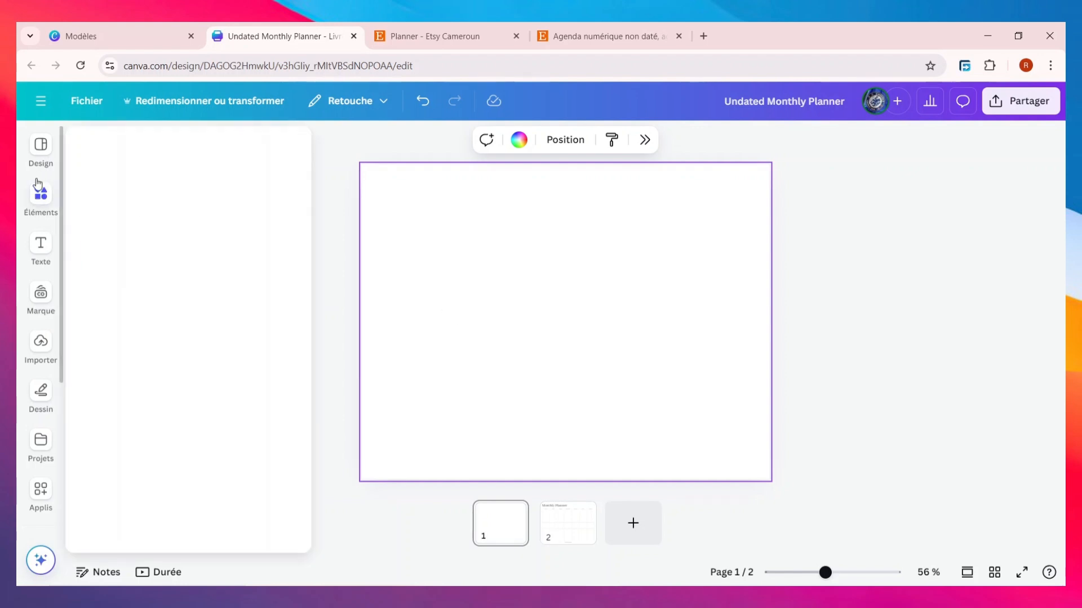
left_click(196, 146)
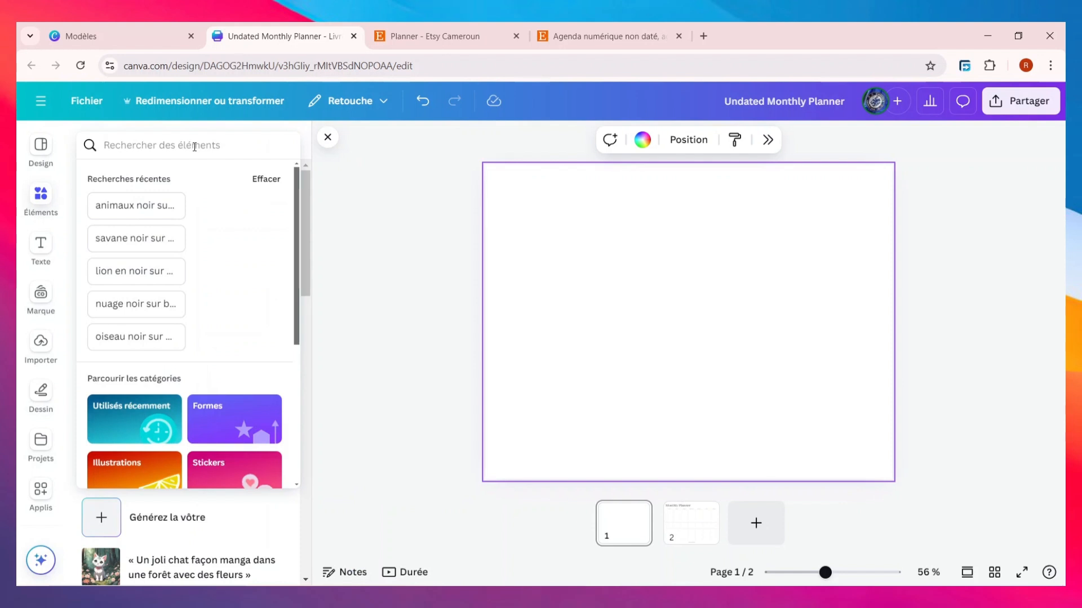
type("couleur")
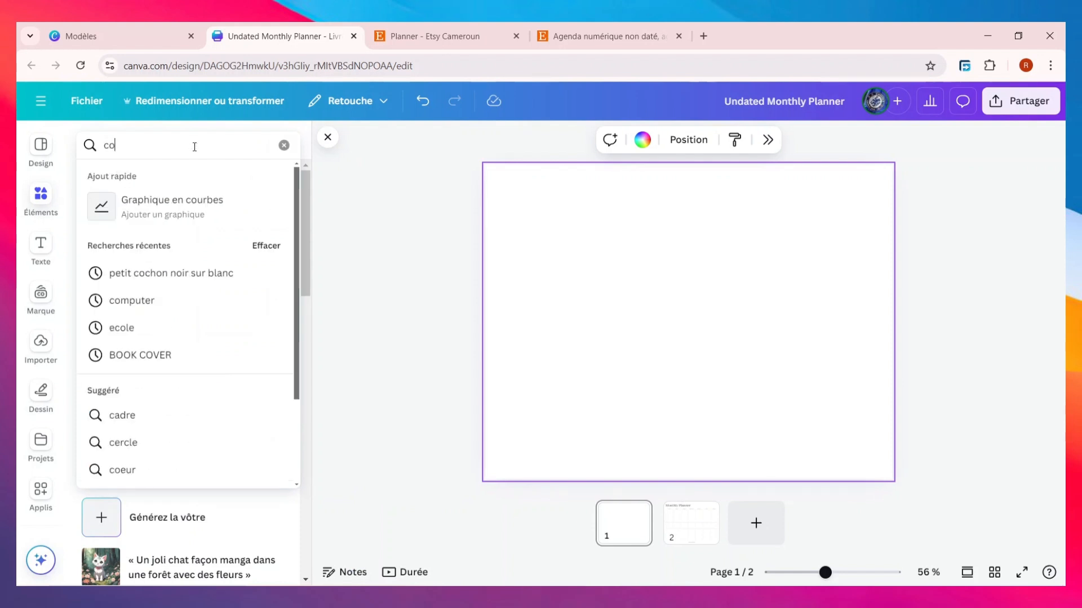
key("Return")
Look through the illustrations and photos found for "couleur" for a suitable page background
left_click(286, 290)
left_click(286, 290)
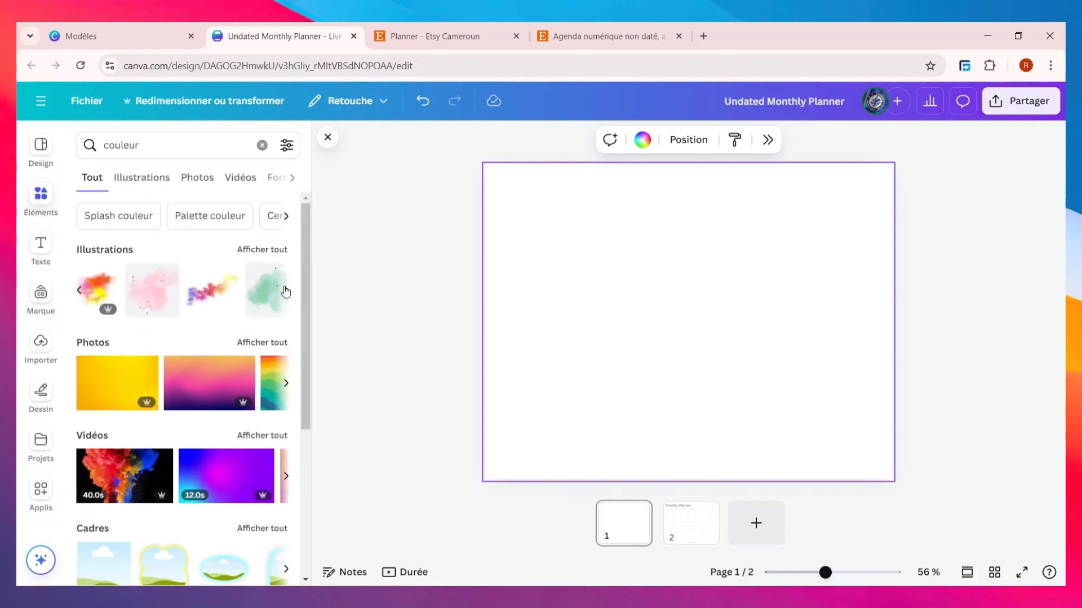
left_click(286, 290)
left_click(283, 379)
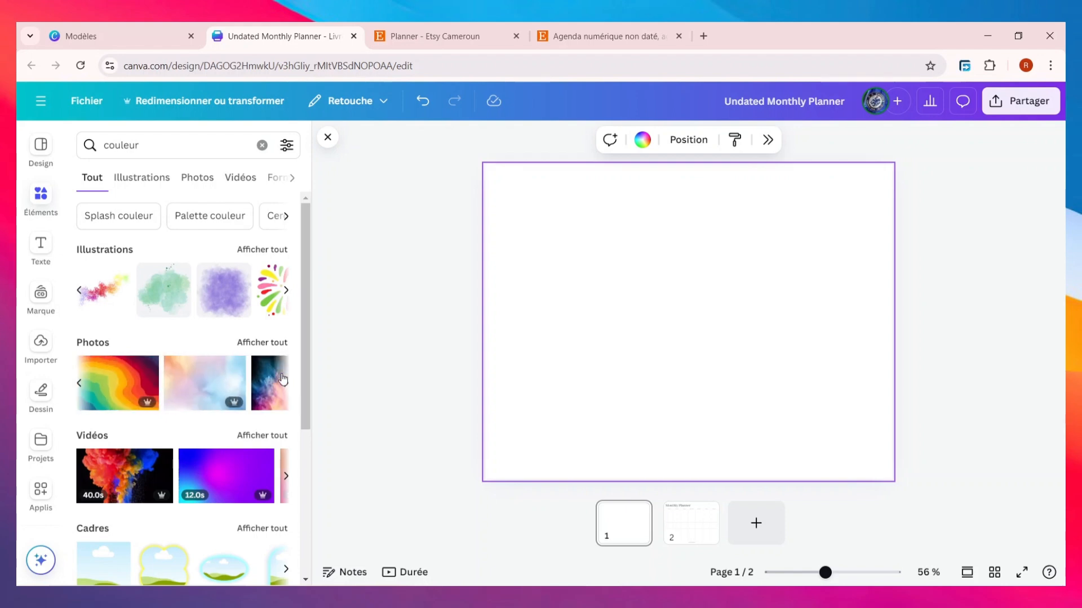
left_click(282, 379)
left_click(283, 379)
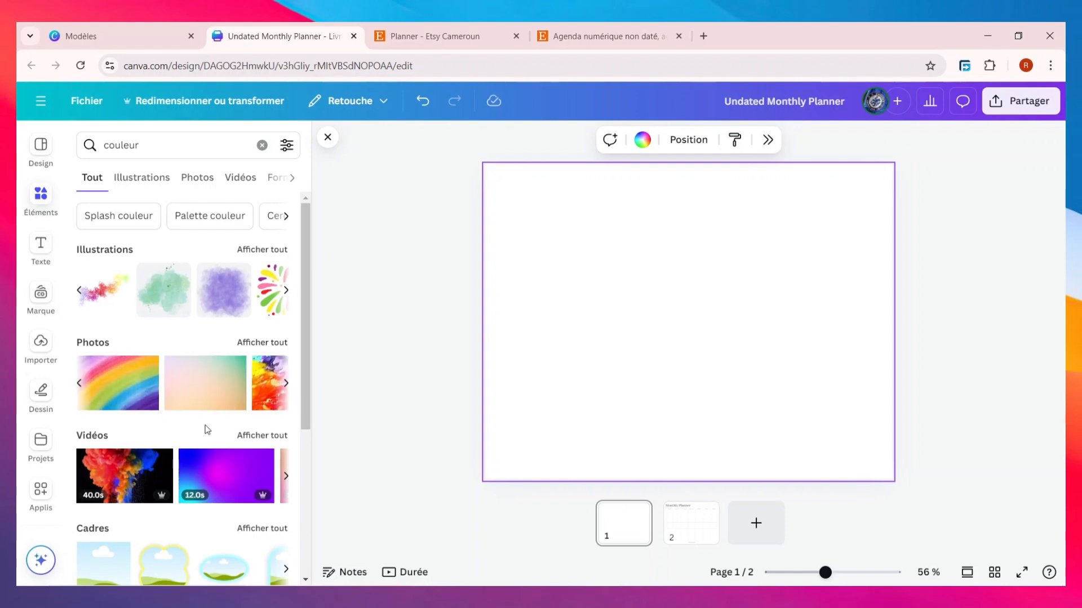
left_click(80, 384)
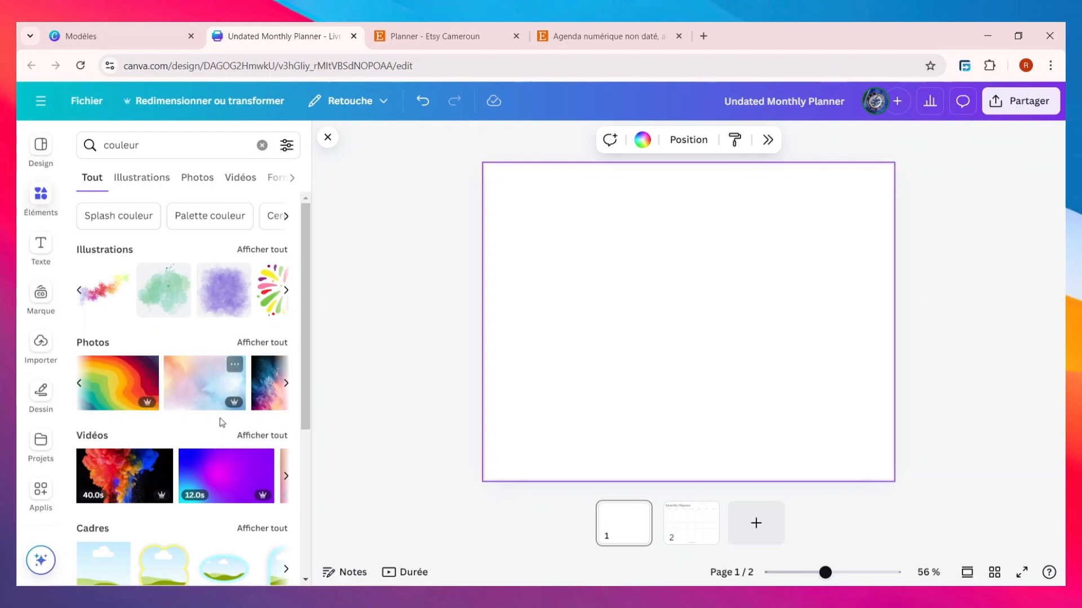
scroll(225, 467, "down", 5)
scroll(212, 457, "up", 5)
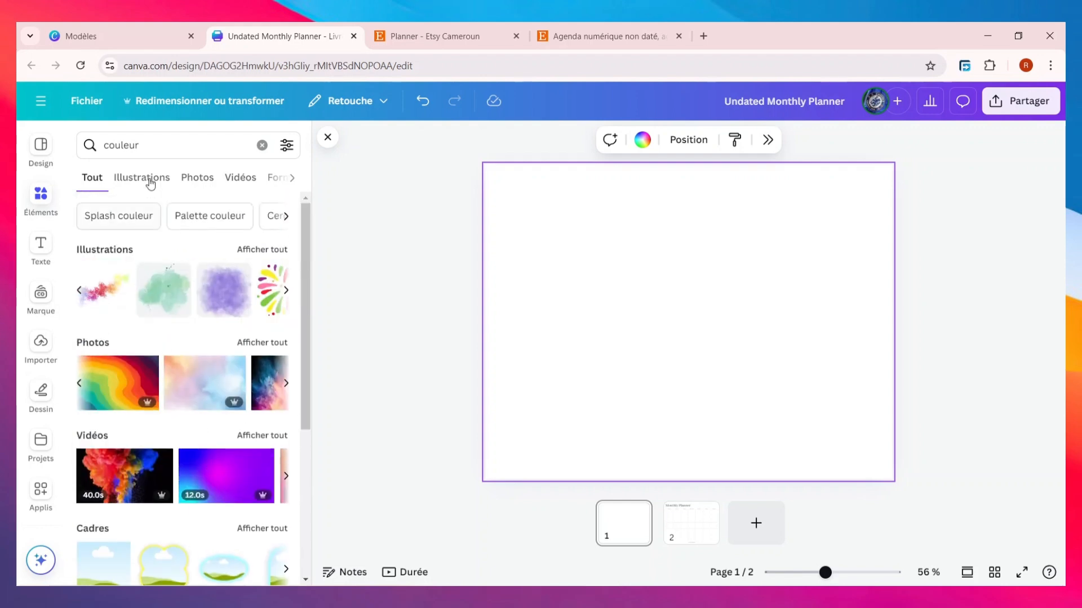
Search the elements for "arriere plan" and browse all matching photos for a background
left_click(175, 137)
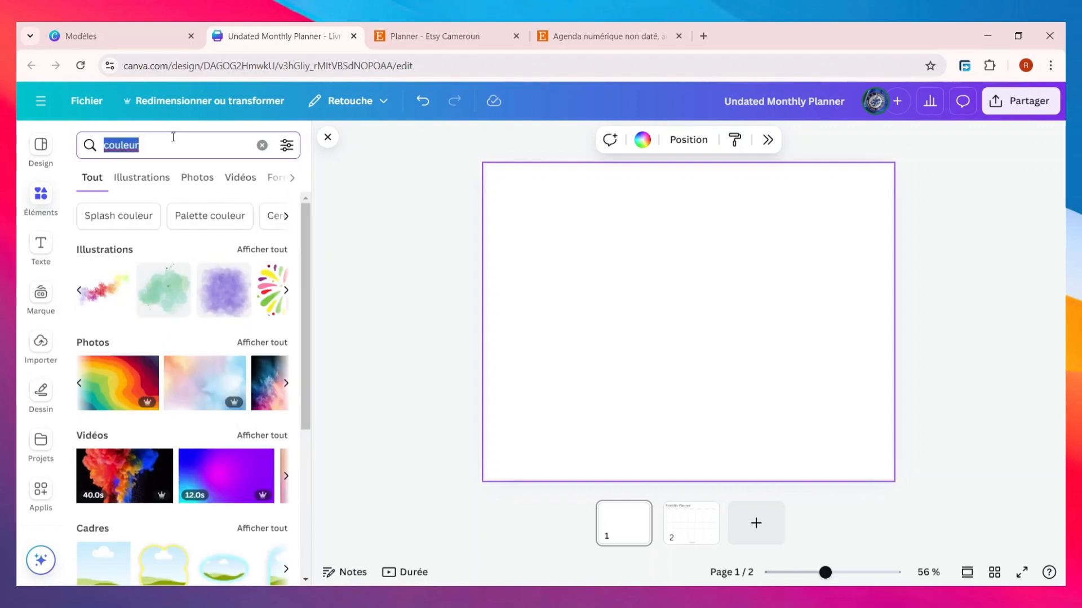
type("arriere plan")
key("Return")
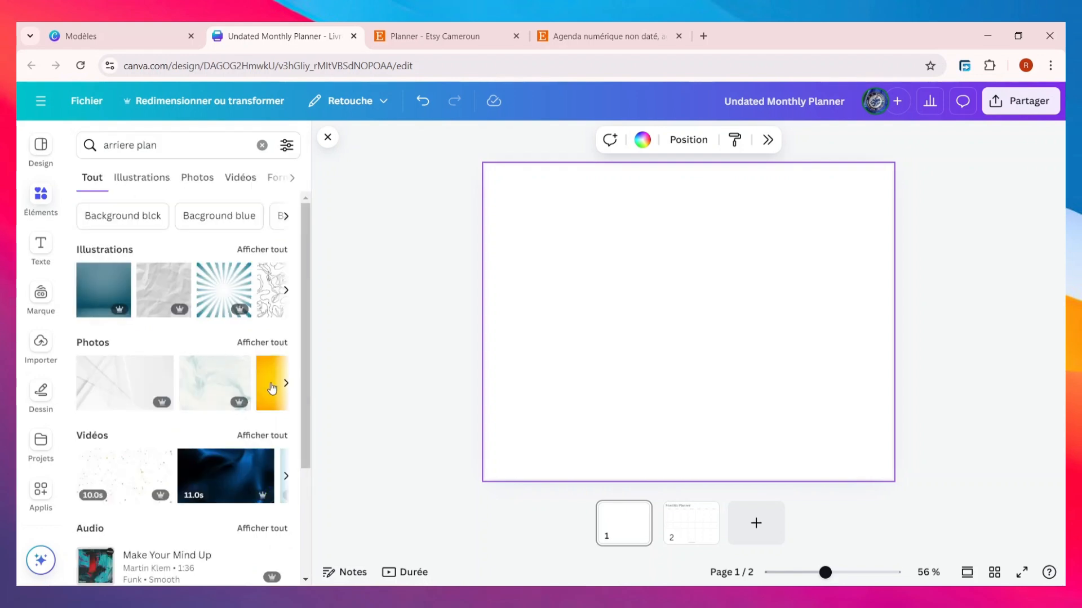
left_click(271, 348)
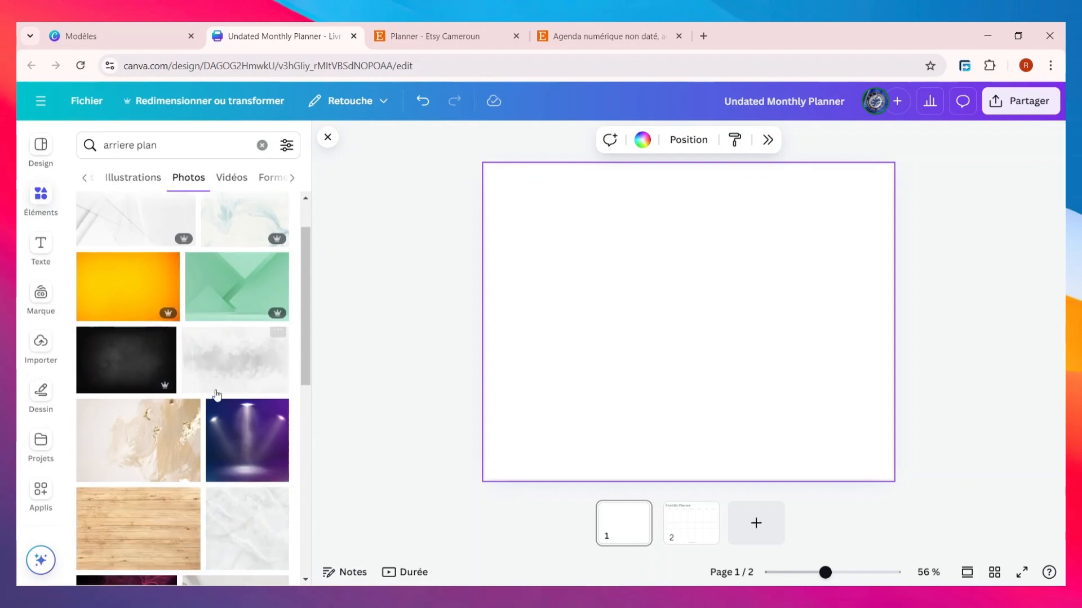
scroll(203, 401, "down", 10)
scroll(214, 402, "up", 10)
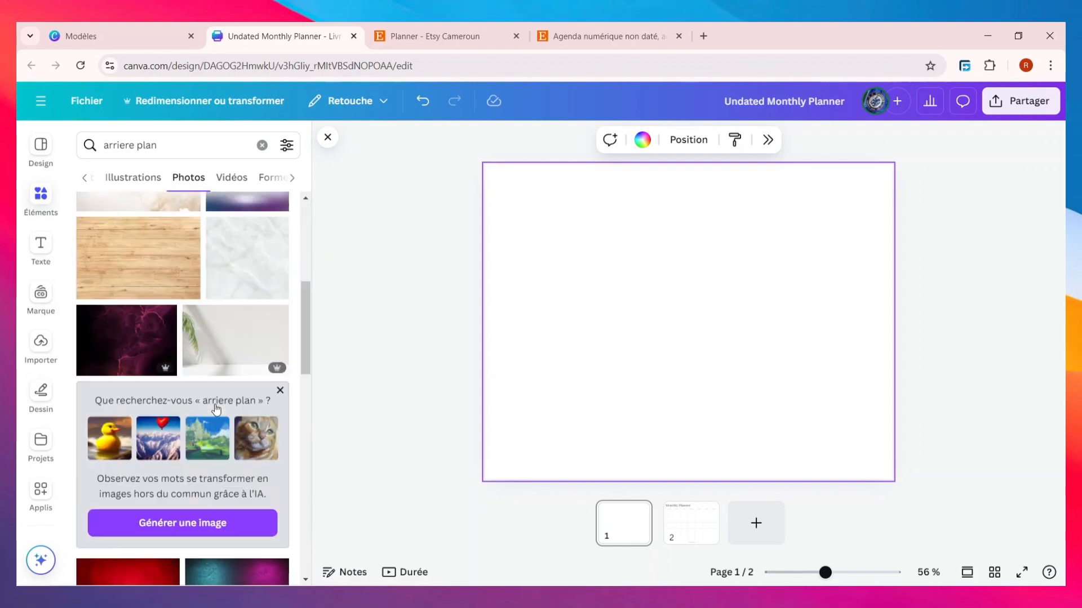
scroll(183, 427, "down", 3)
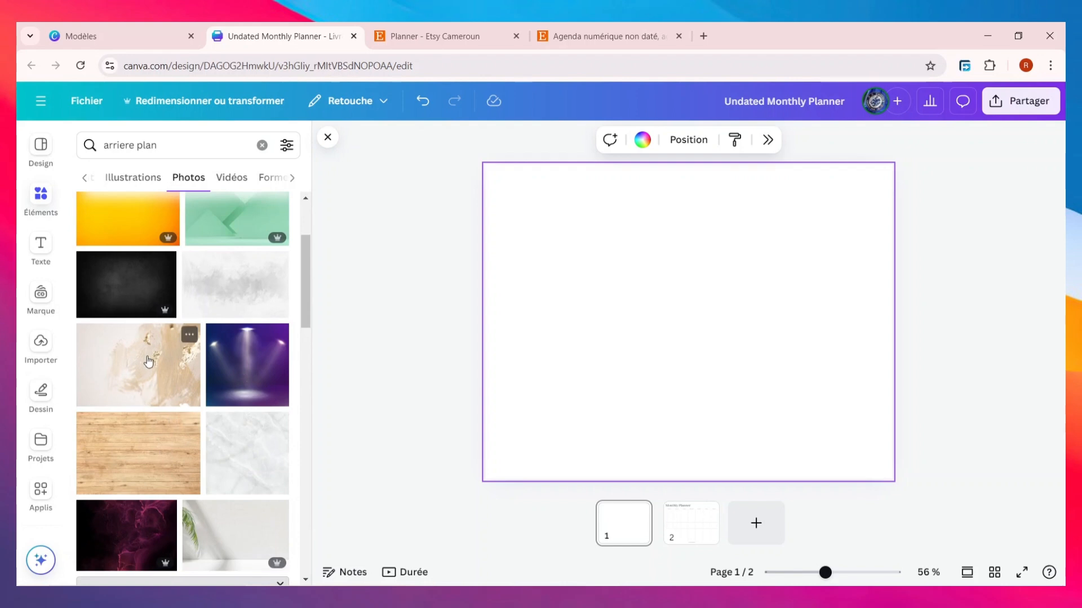
Place the beige and gold paint texture photo on the blank first page and enlarge it to cover the page
left_click_drag(149, 362, 574, 221)
left_click_drag(504, 182, 479, 164)
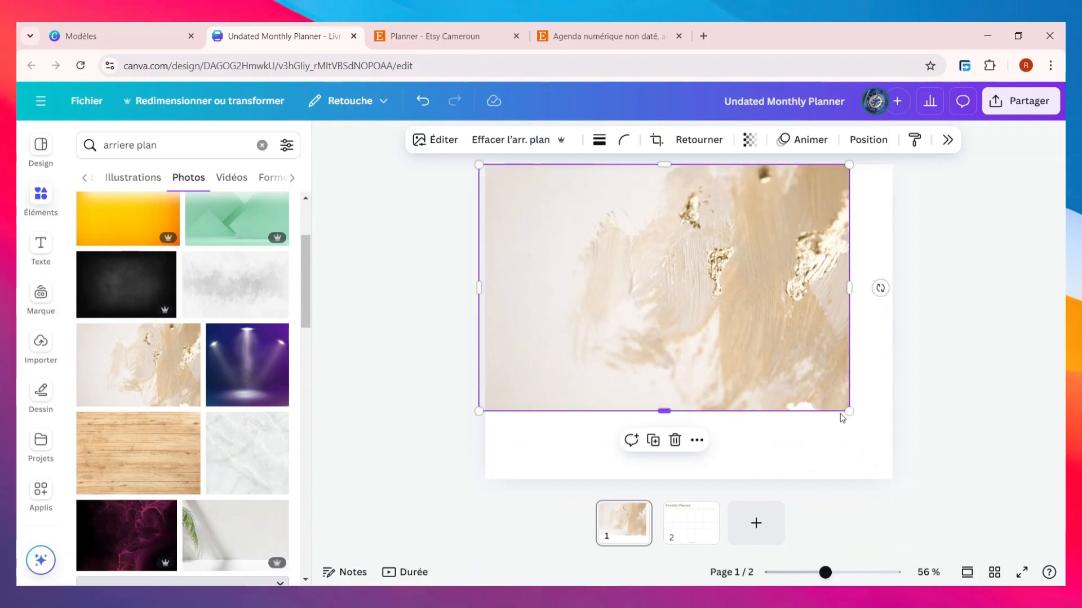
left_click_drag(851, 411, 961, 485)
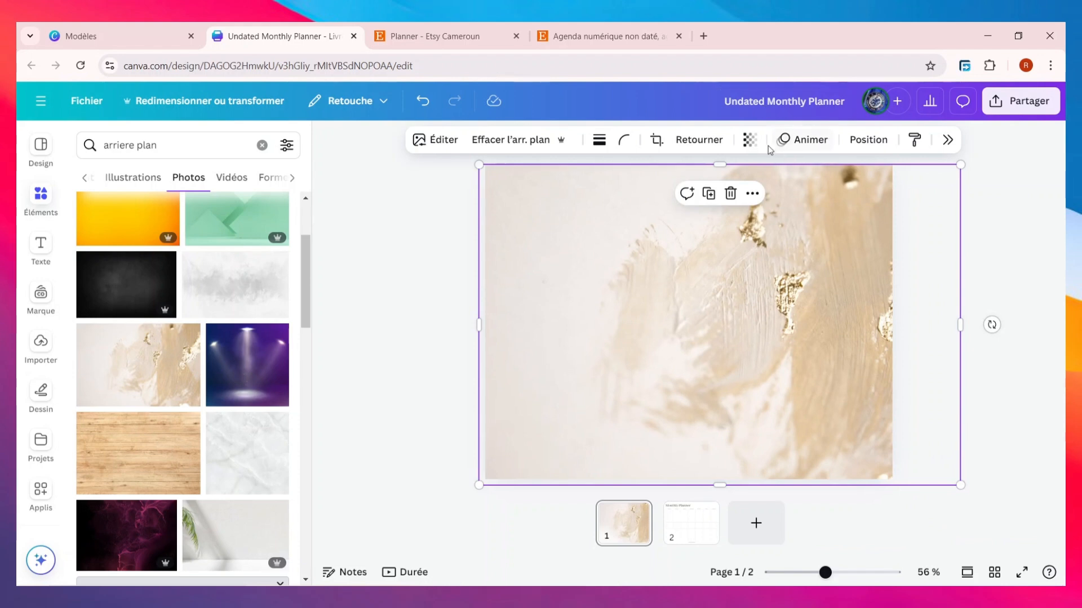
Fade the background photo on page 1 by lowering its transparency value
left_click(750, 139)
left_click(747, 196)
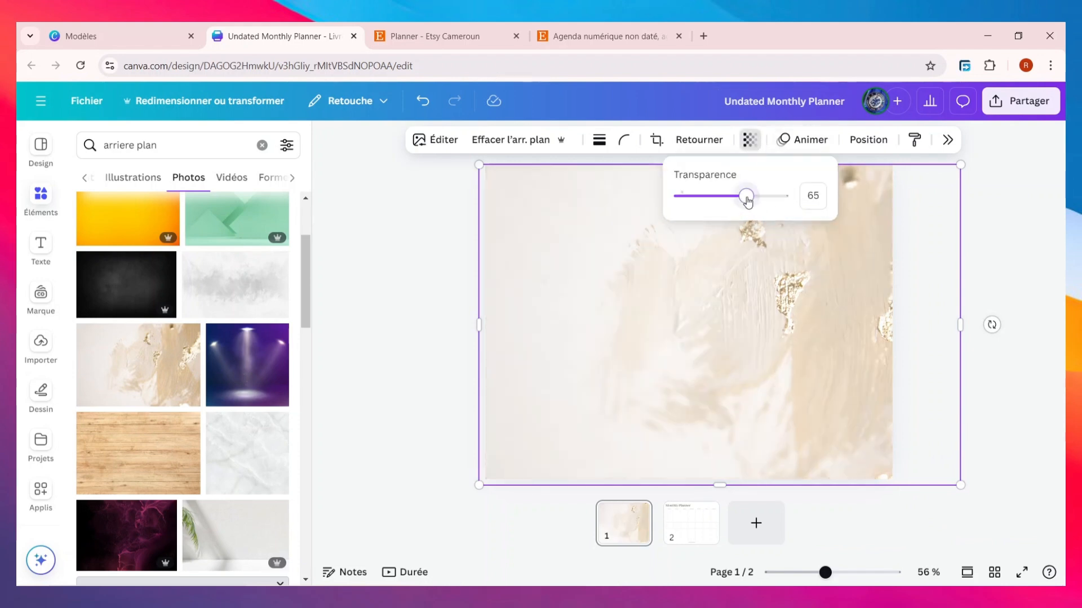
left_click_drag(746, 197, 715, 197)
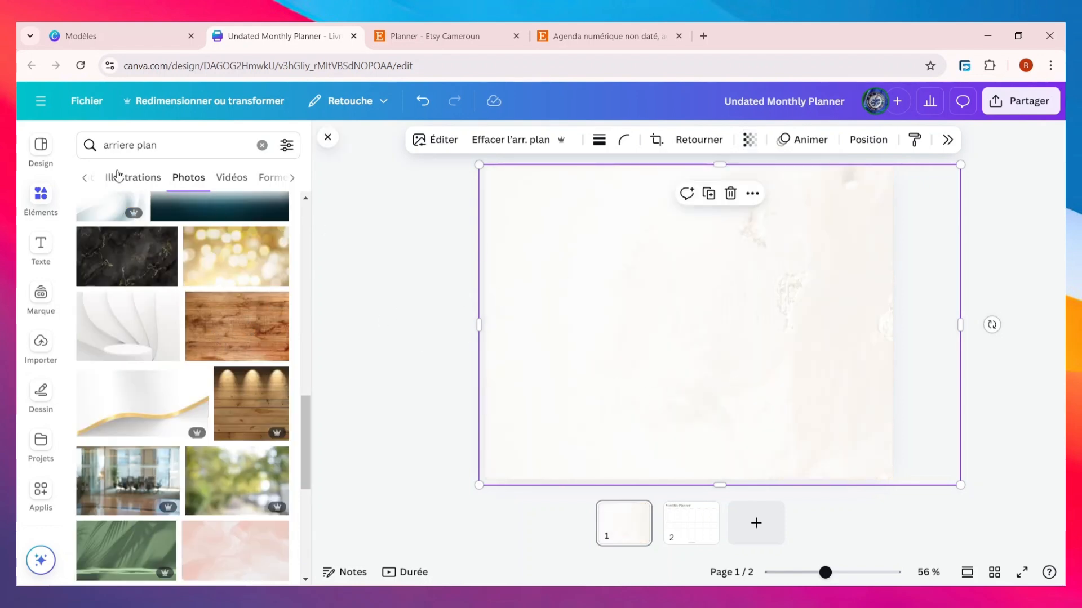
Search the photos for "nuance" and browse the results for a different page background
triple_click(205, 148)
type("nuance")
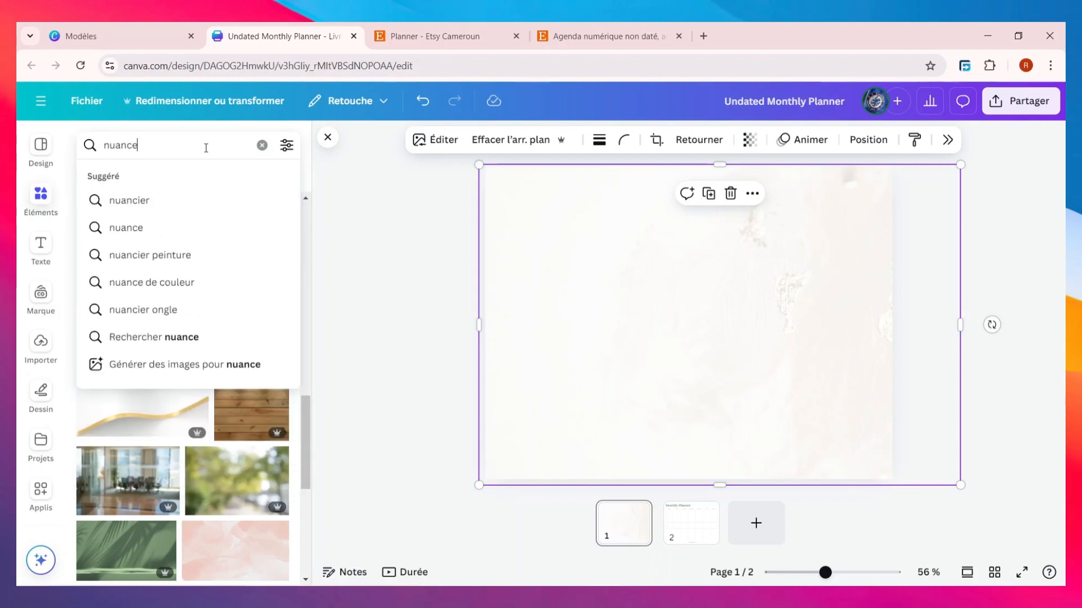
key("Return")
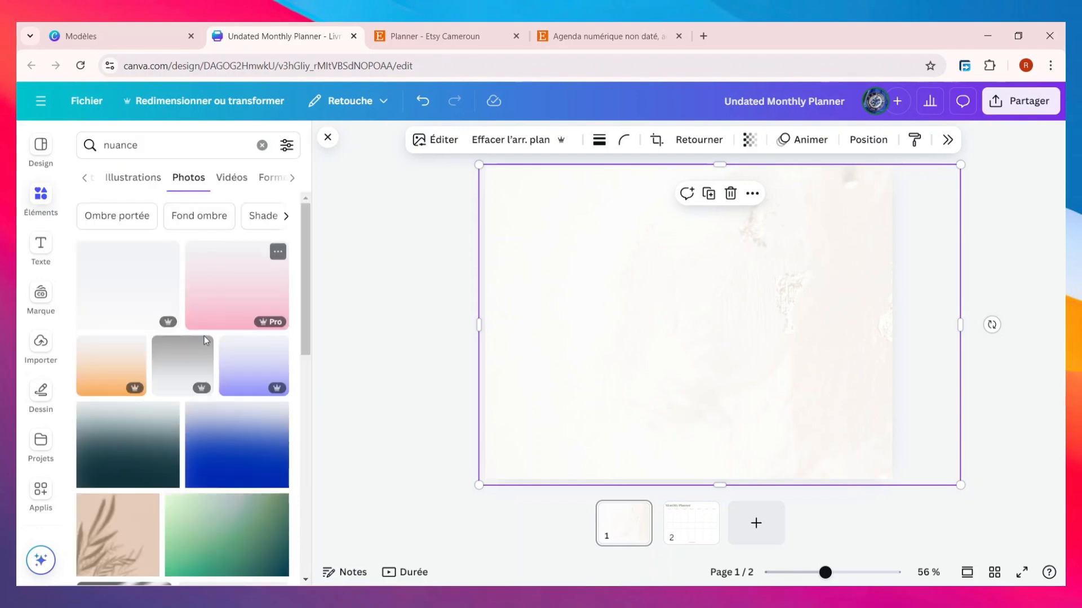
scroll(212, 366, "down", 5)
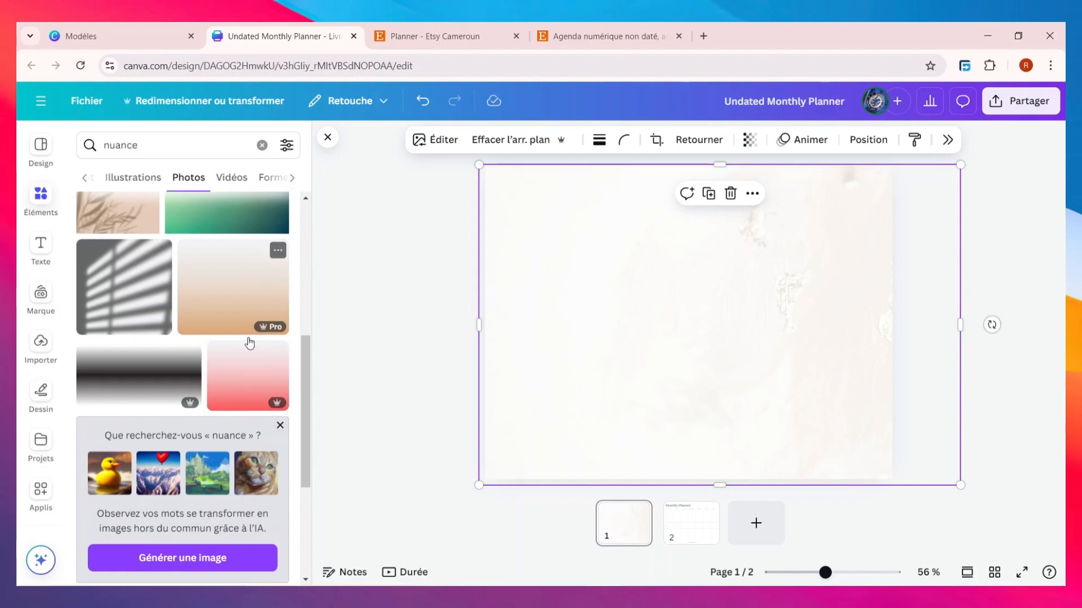
scroll(242, 360, "down", 8)
scroll(239, 382, "down", 5)
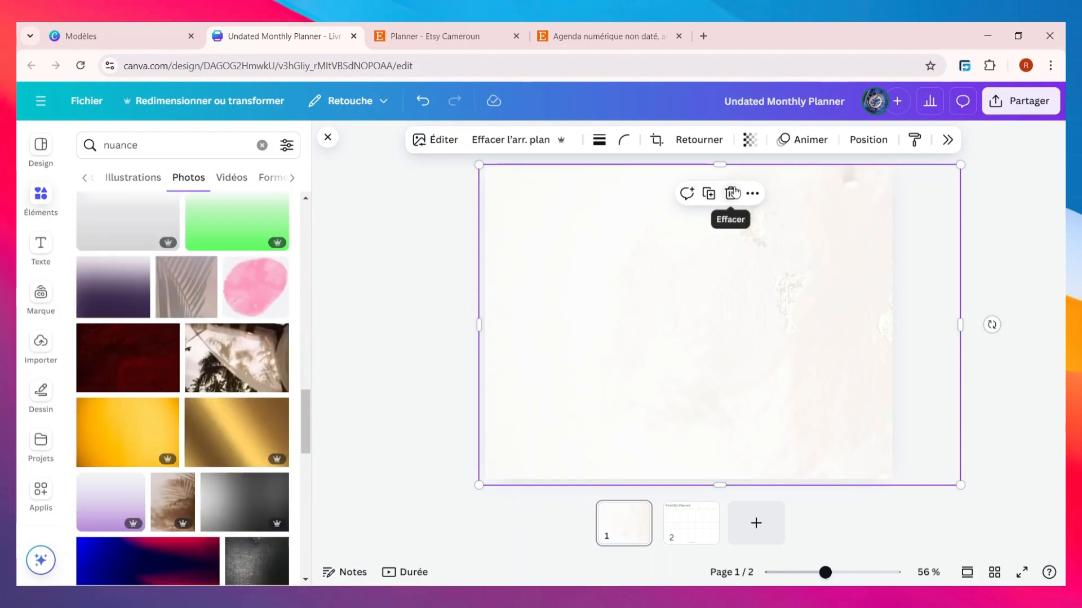
Delete the faded background on page 1 and put the grey window-shadow photo in its place, enlarged to cover the page
left_click(731, 193)
scroll(271, 293, "up", 5)
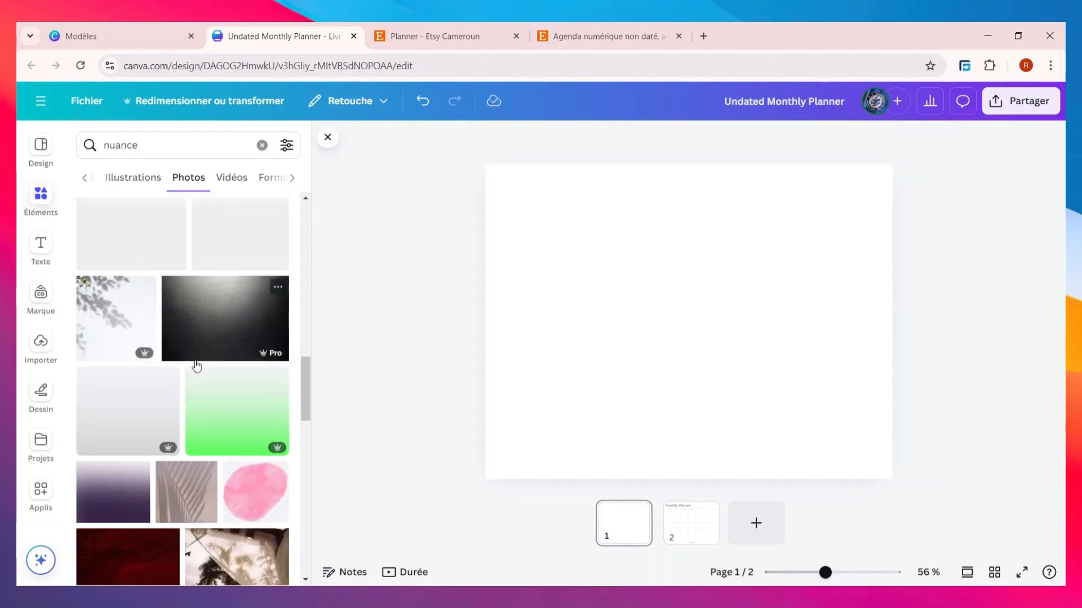
left_click_drag(248, 304, 524, 225)
left_click_drag(819, 431, 905, 507)
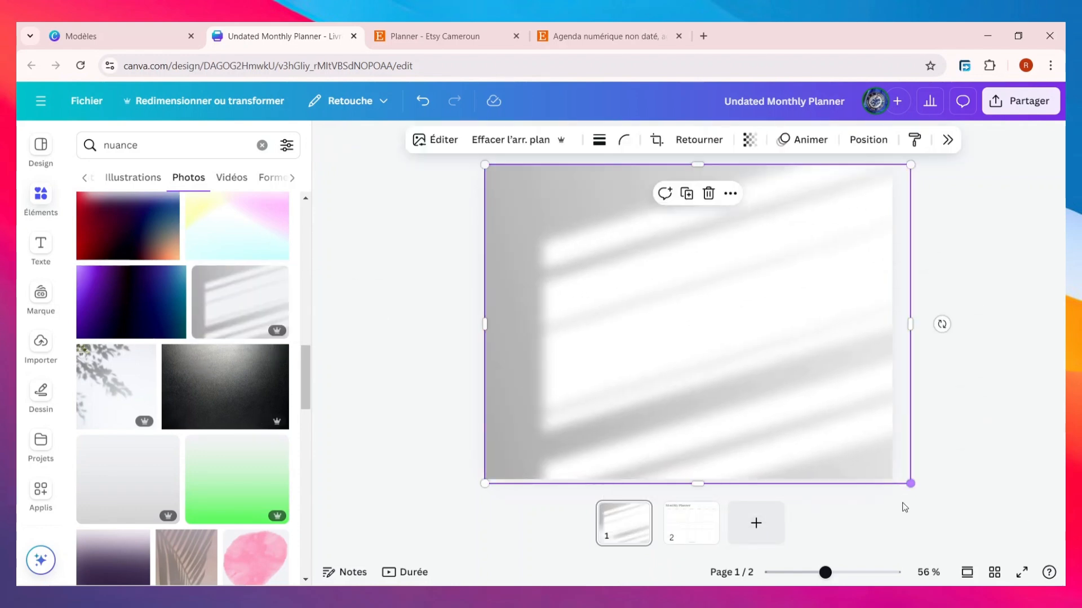
left_click(443, 343)
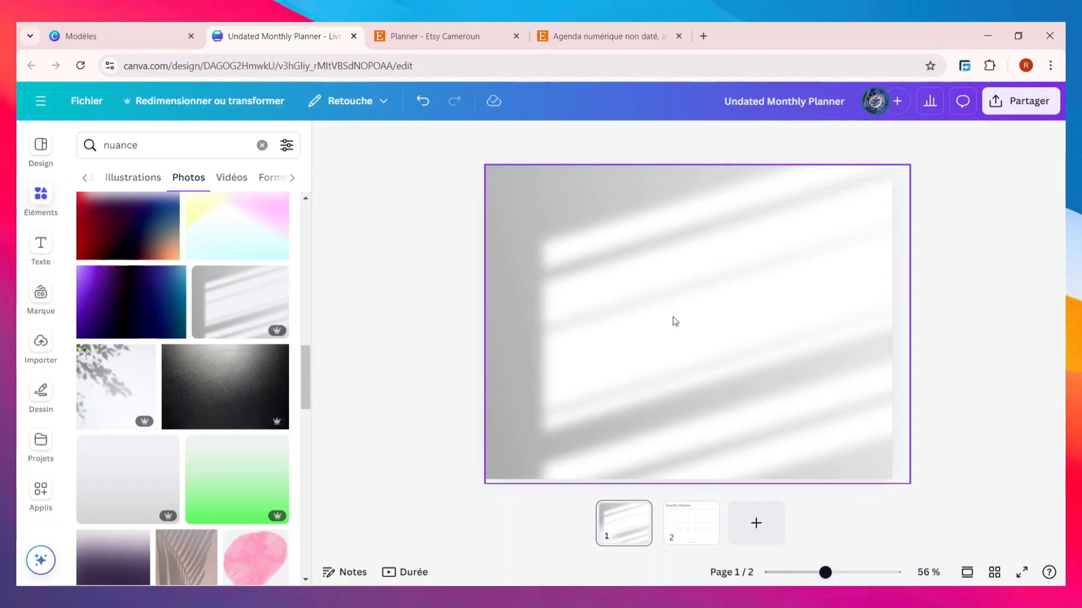
Fade the window-shadow background slightly by lowering its transparency value
left_click(638, 261)
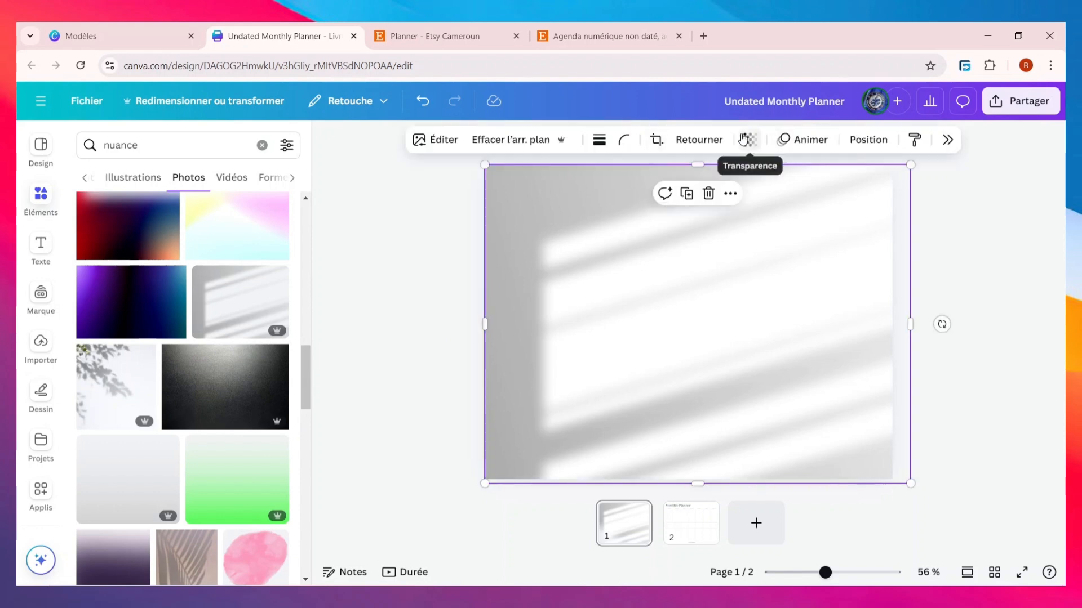
left_click(750, 141)
left_click_drag(784, 196, 753, 197)
left_click(956, 393)
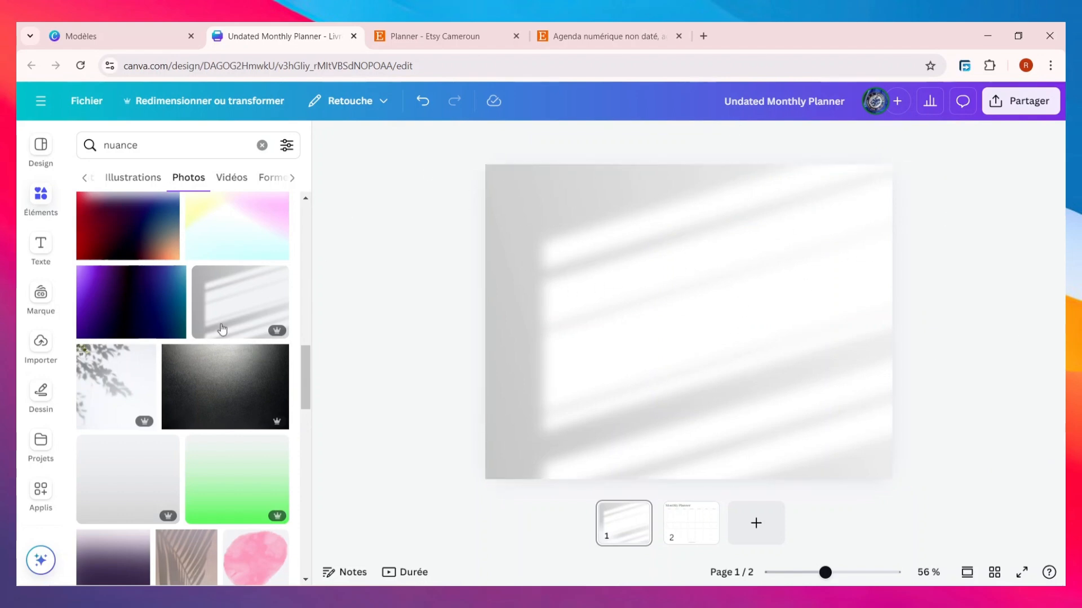
scroll(108, 410, "down", 1)
scroll(110, 401, "down", 6)
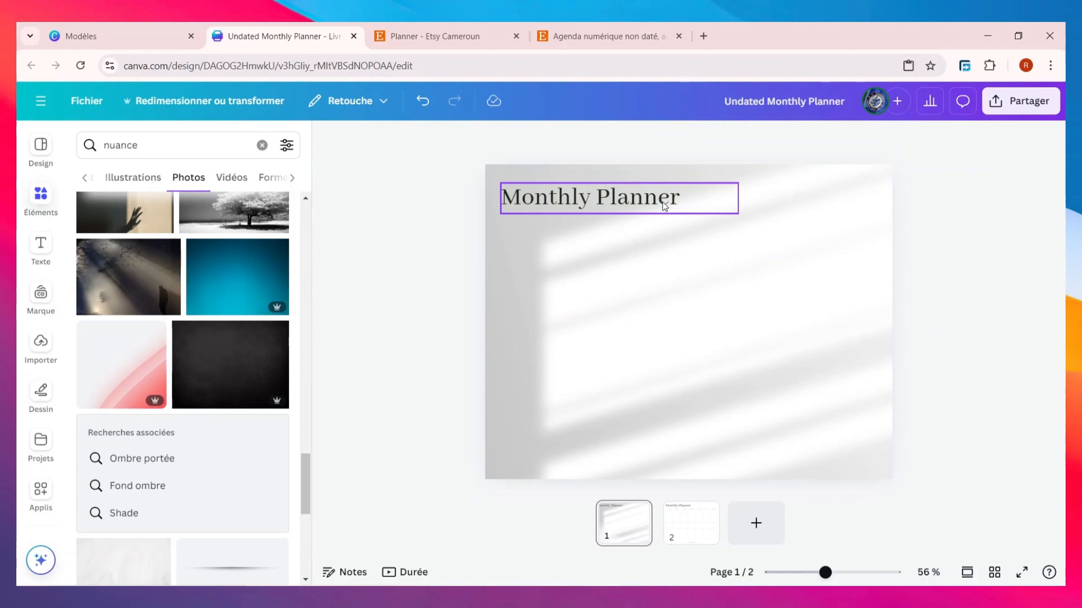
Change the "Monthly Planner" title on page 1 to "19 Aout" and set its font size to 54
double_click(664, 201)
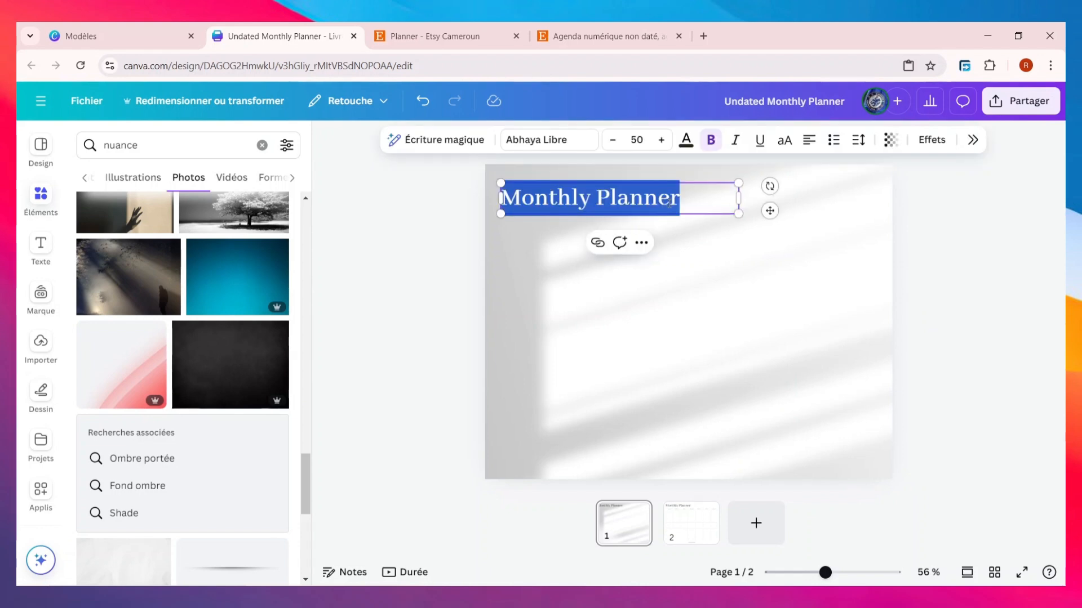
type("1")
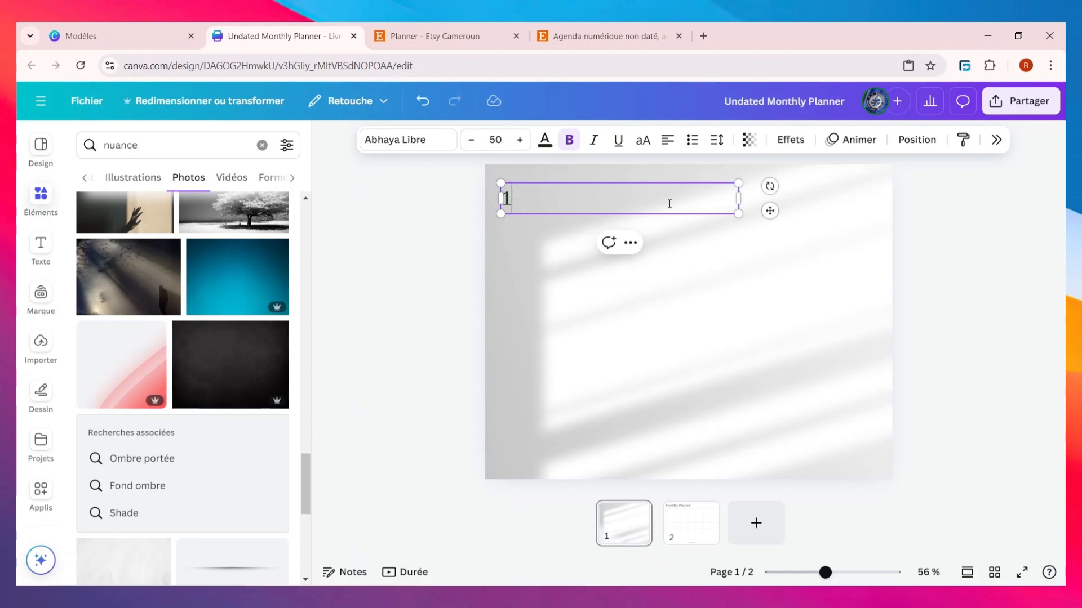
type("9 Aout")
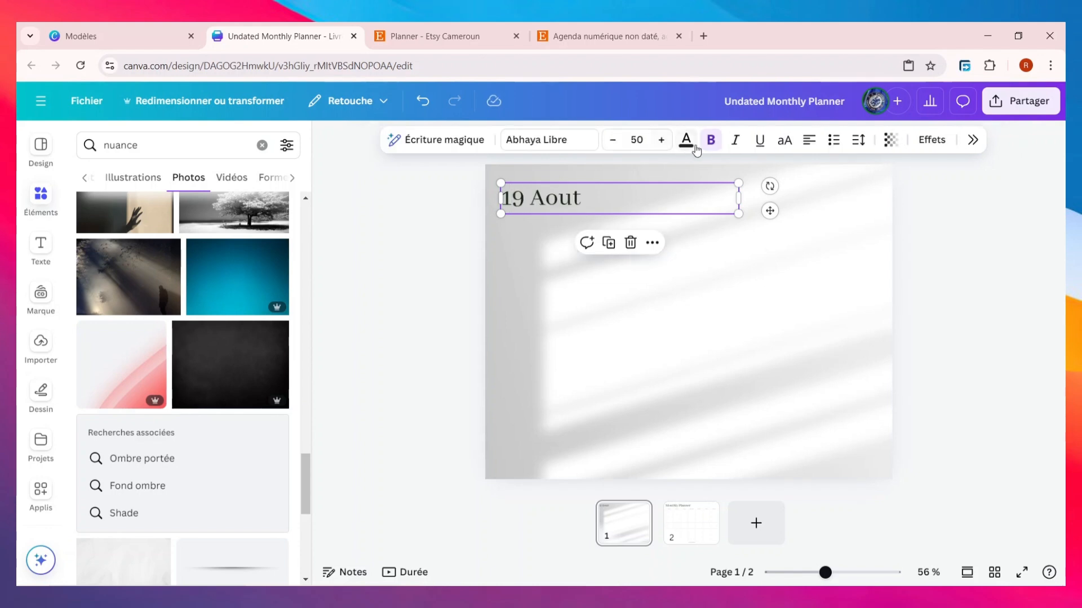
left_click(662, 141)
left_click(661, 141)
left_click(661, 140)
left_click(661, 141)
left_click(613, 225)
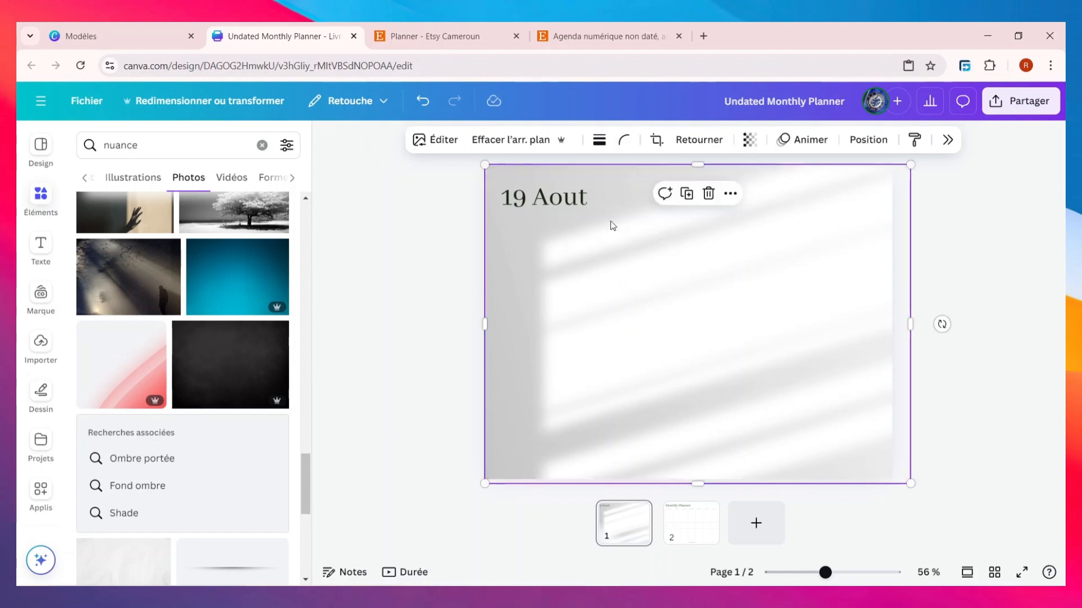
Move the date title closer to the page's upper-left corner and change its text to "28 OCTOBRE"
left_click_drag(581, 202, 578, 192)
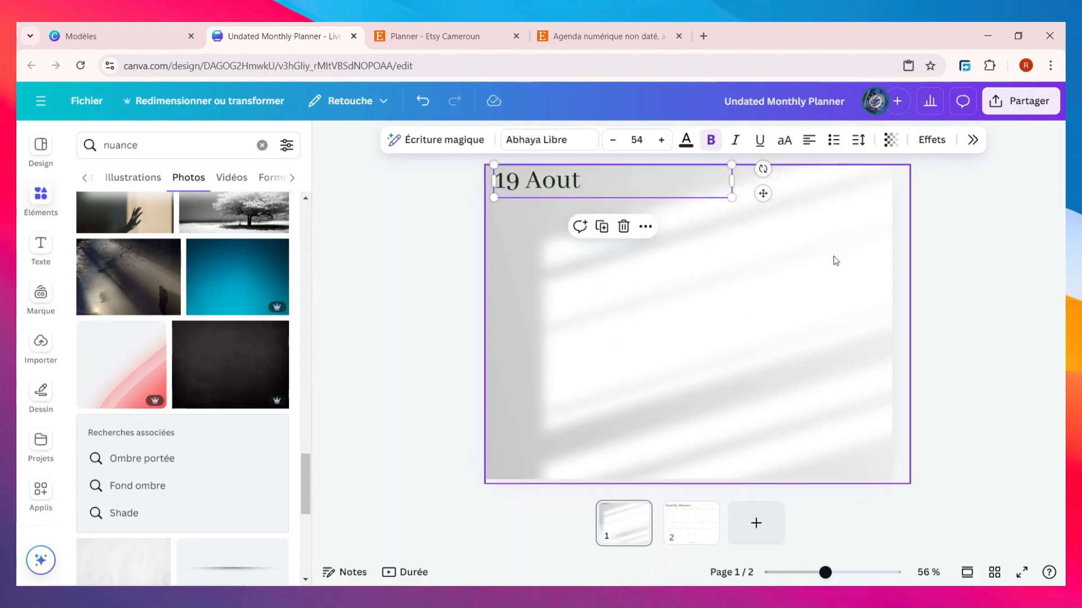
left_click(583, 182)
triple_click(583, 181)
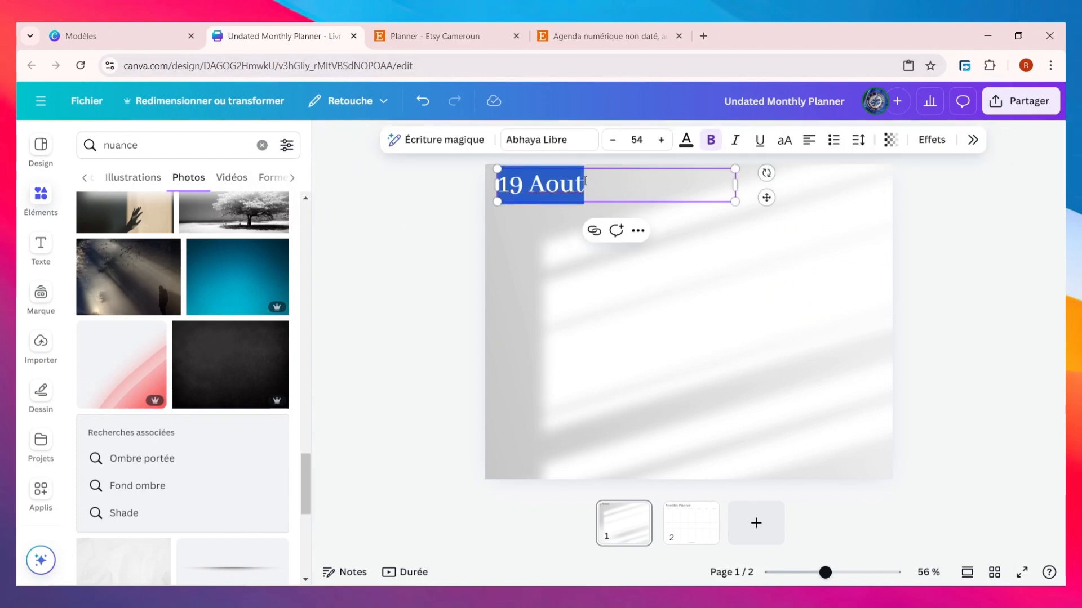
type("28")
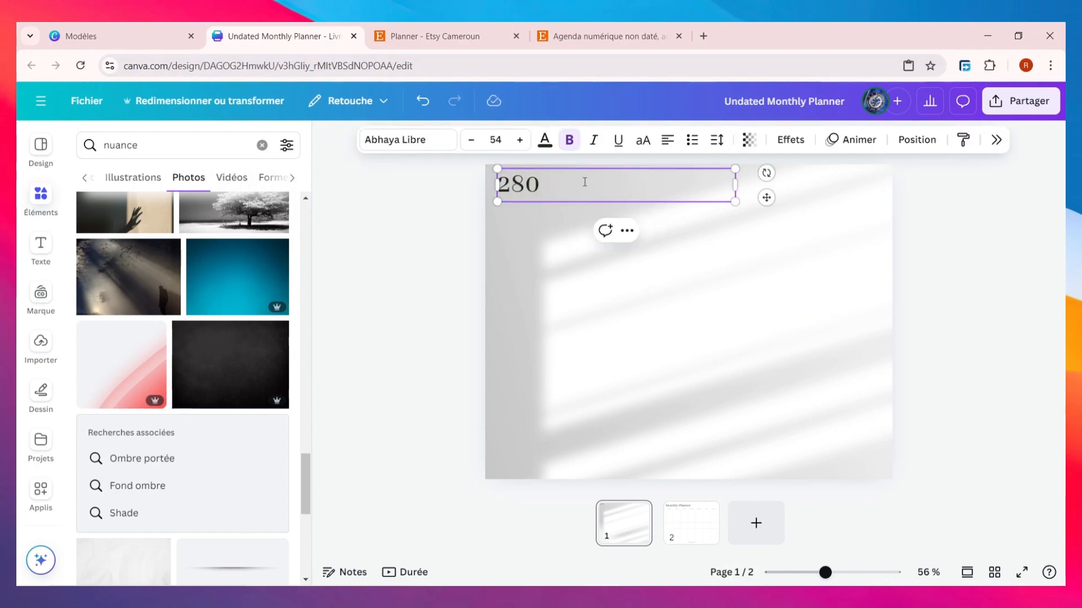
type("0")
key("BackSpace")
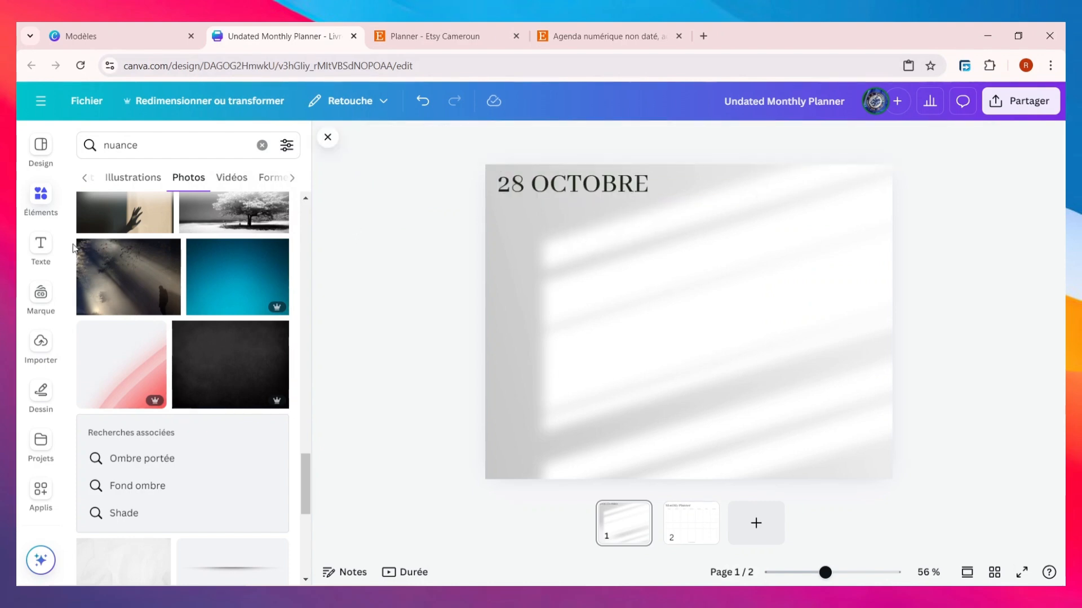
Add a default subtitle text box and place it just below the "28 OCTOBRE" title
left_click(41, 248)
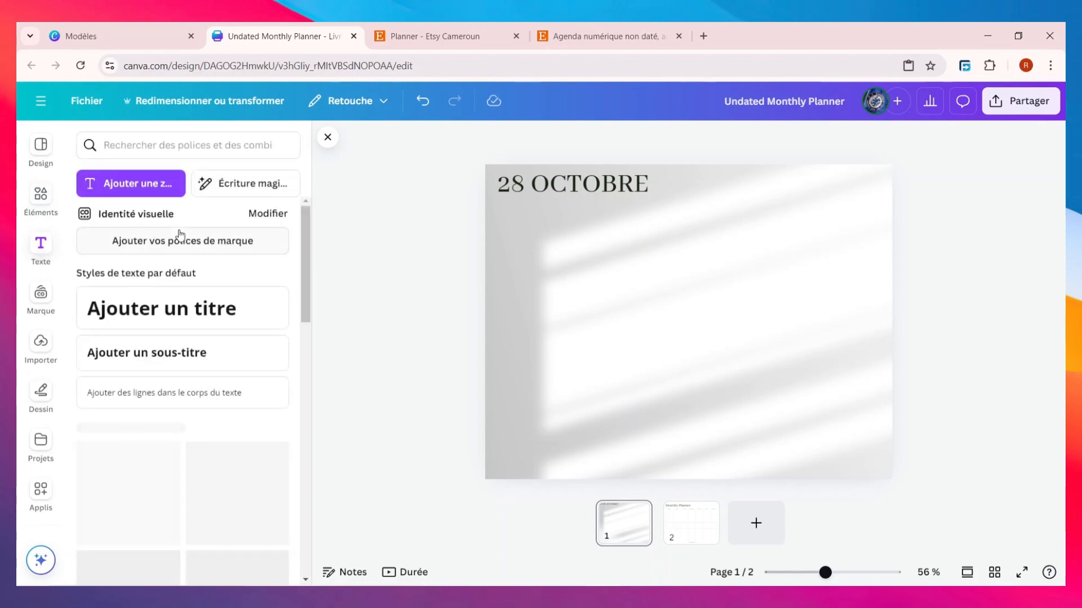
left_click(187, 358)
left_click_drag(700, 364, 596, 254)
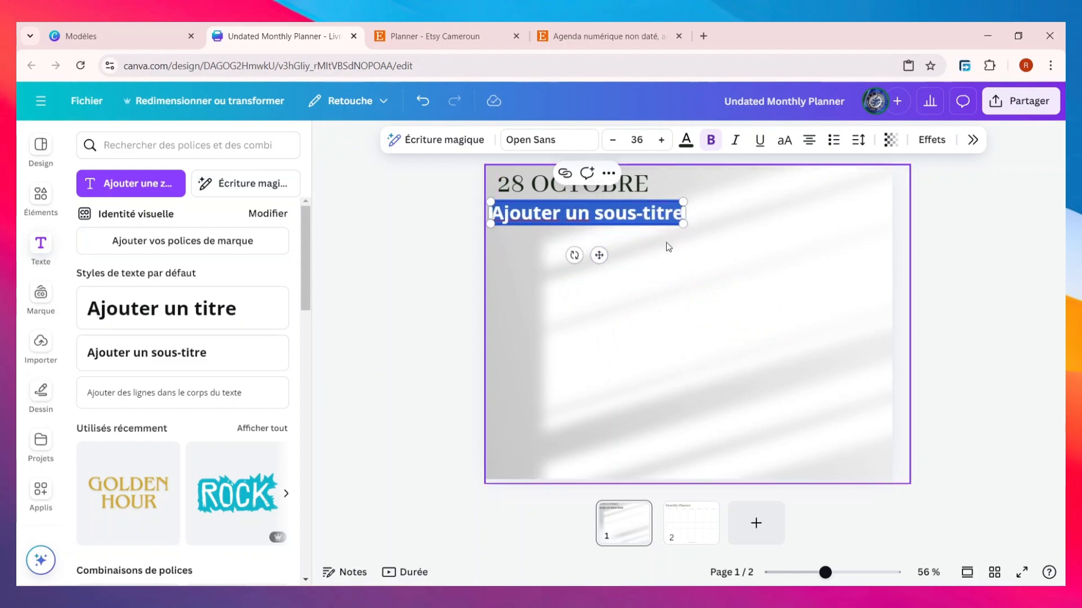
Set the subtitle's font size to 24 and align its left edge with the date title
left_click(614, 141)
left_click(614, 141)
left_click(614, 141)
left_click(614, 141)
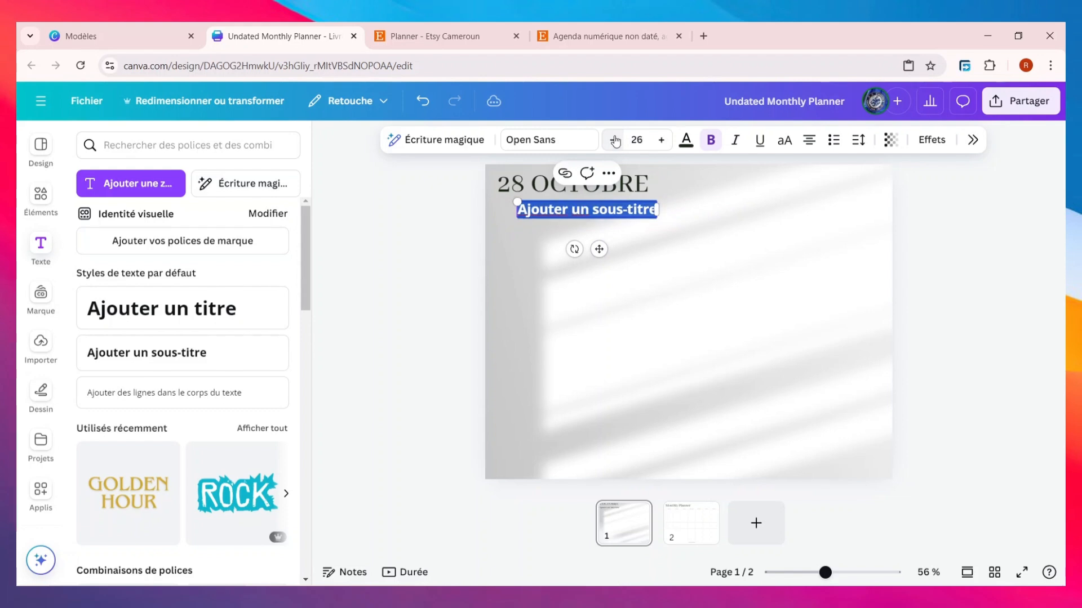
left_click(616, 141)
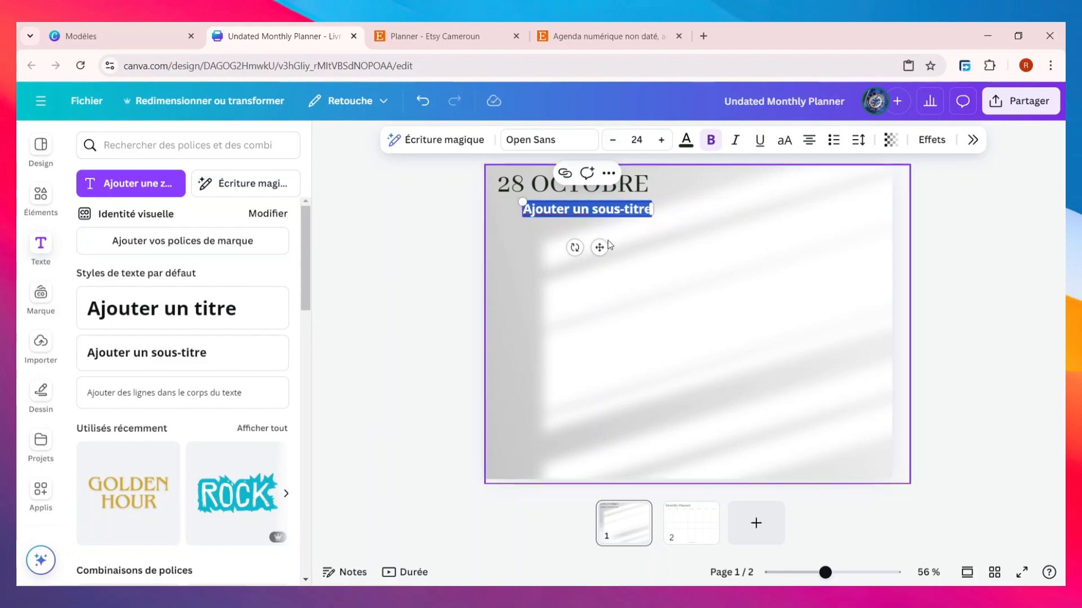
left_click_drag(599, 248, 575, 246)
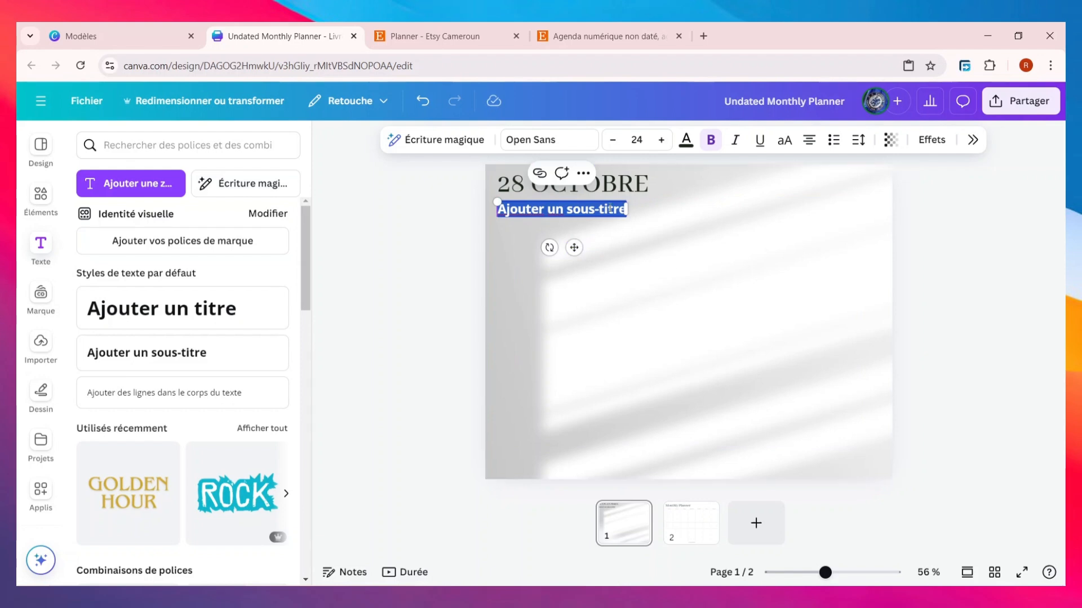
Replace the subtitle's placeholder text with "PLAN DE LA JOURNEE"
type("SCHEDULE JOUR")
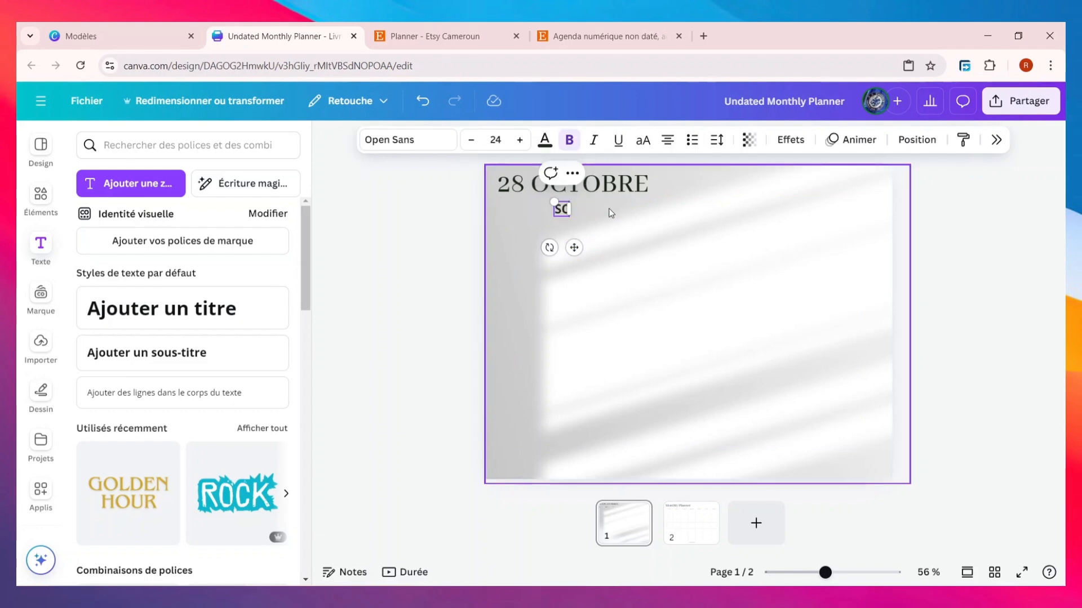
key("BackSpace")
key("BackSpace")
key("BackSpace")
key("BackSpace")
key("BackSpace")
key("BackSpace")
key("BackSpace")
key("BackSpace")
key("BackSpace")
key("BackSpace")
key("BackSpace")
key("BackSpace")
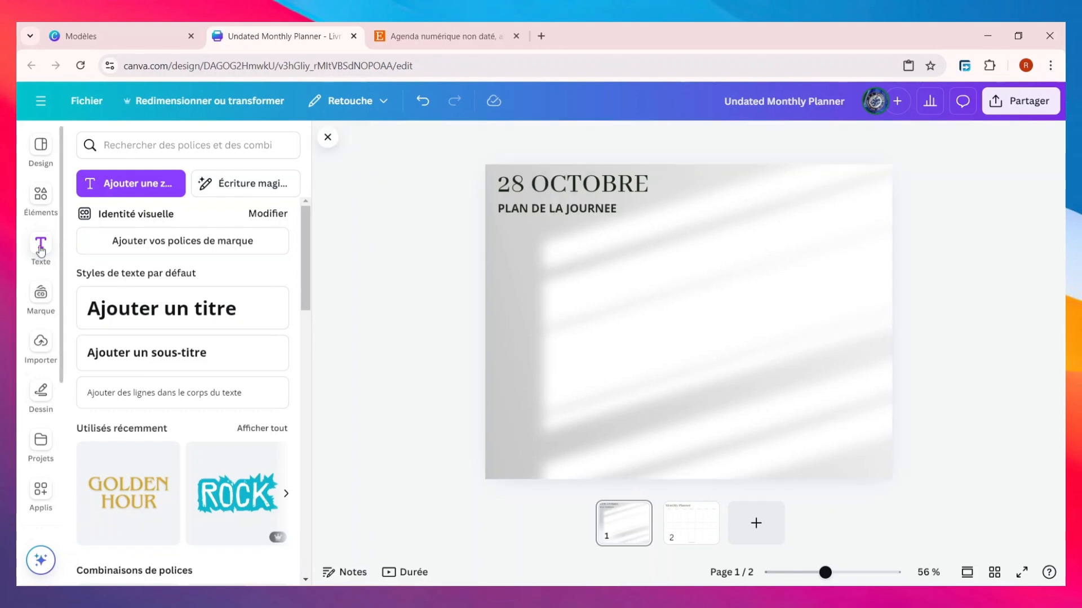
Look up "ligne" in the elements, add the straight line shape and place it under the "PLAN DE LA JOURNEE" subtitle
left_click(40, 194)
left_click(141, 145)
double_click(136, 145)
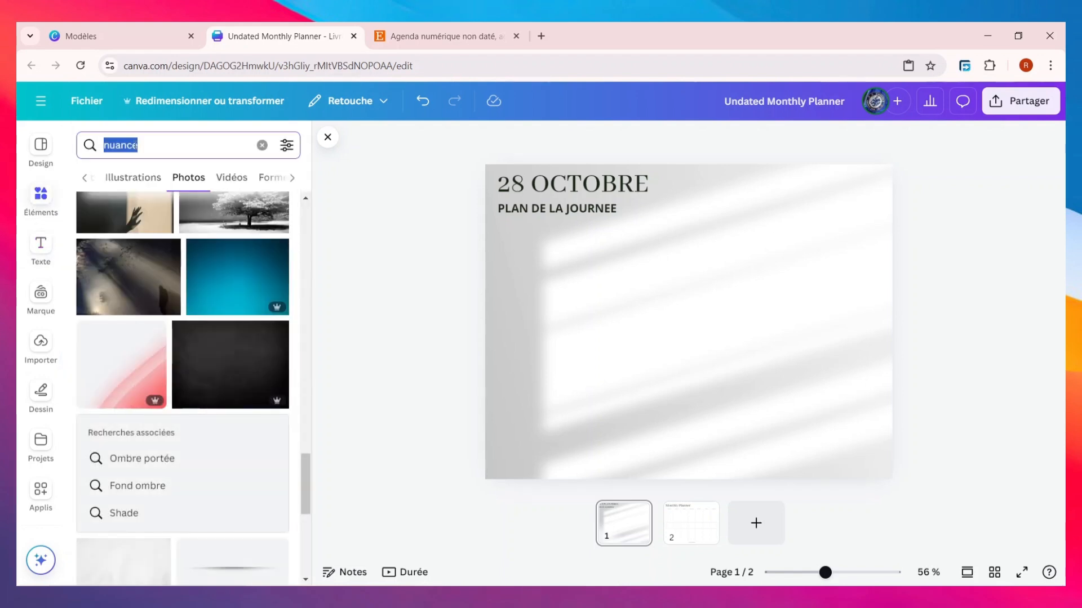
type("LIN")
key("BackSpace")
type("GNE")
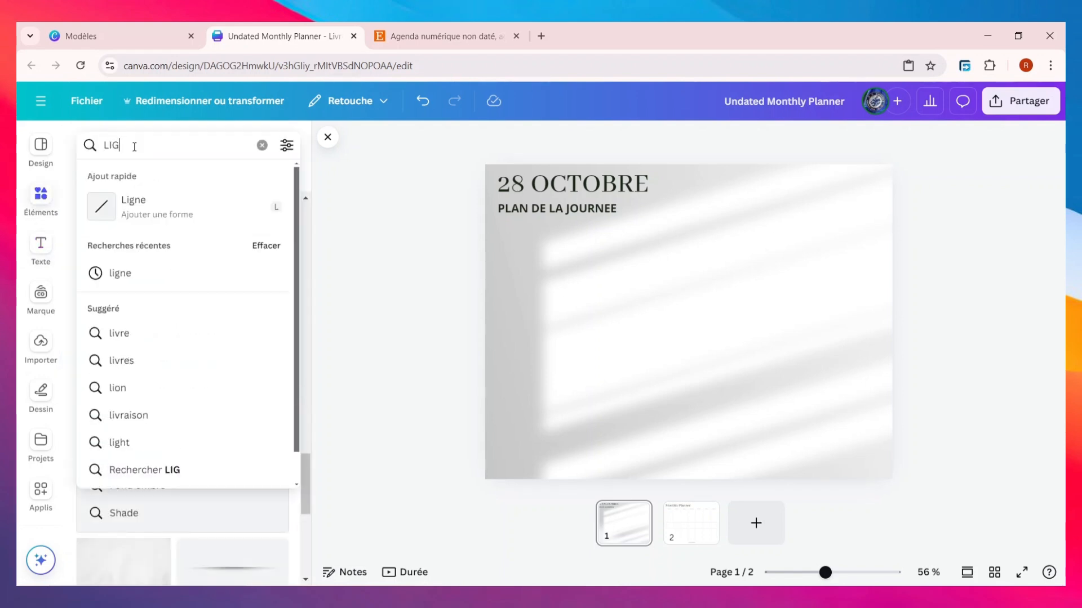
left_click(171, 211)
left_click_drag(701, 353, 576, 268)
Duplicate the line and stack the copies at even spacing below the first one
left_click(555, 197)
left_click_drag(576, 266, 575, 268)
left_click(561, 211)
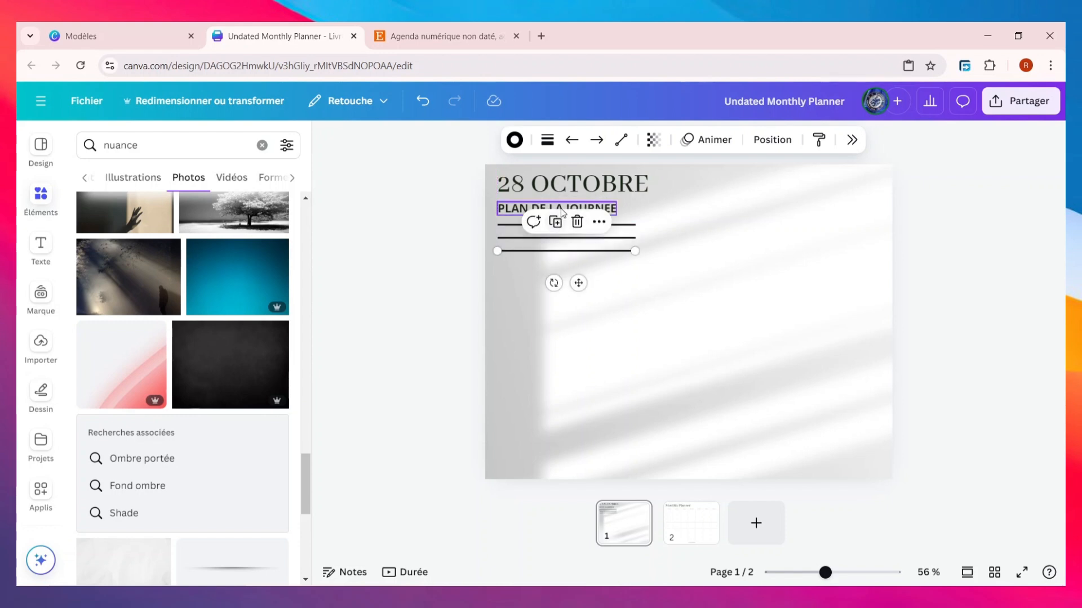
left_click(560, 209)
left_click(560, 209)
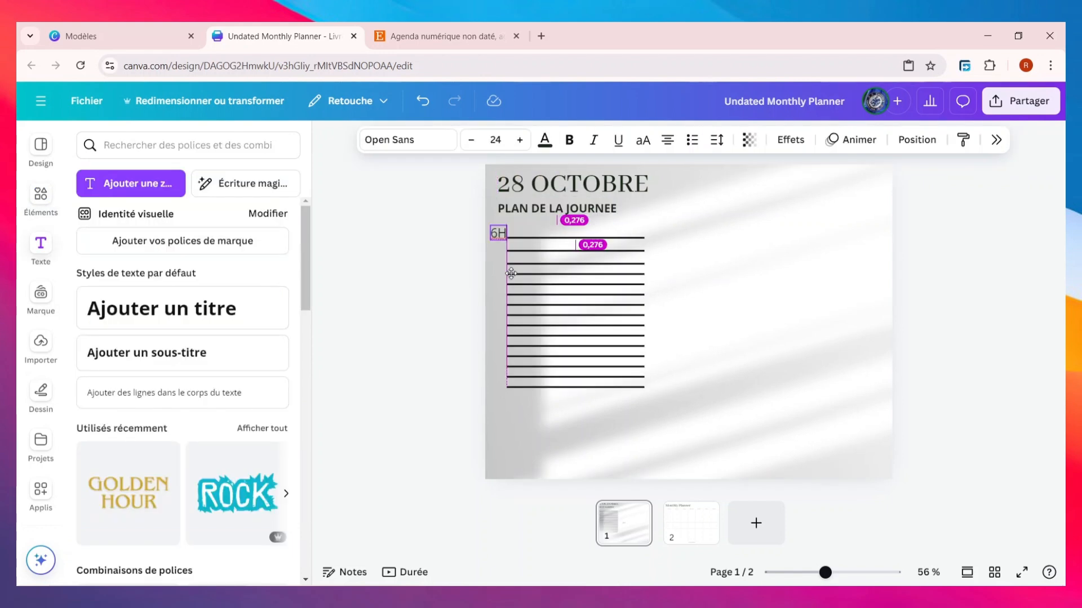
Position the "6H" label at the start of the first schedule line and set its font size to 21
left_click_drag(510, 273, 511, 273)
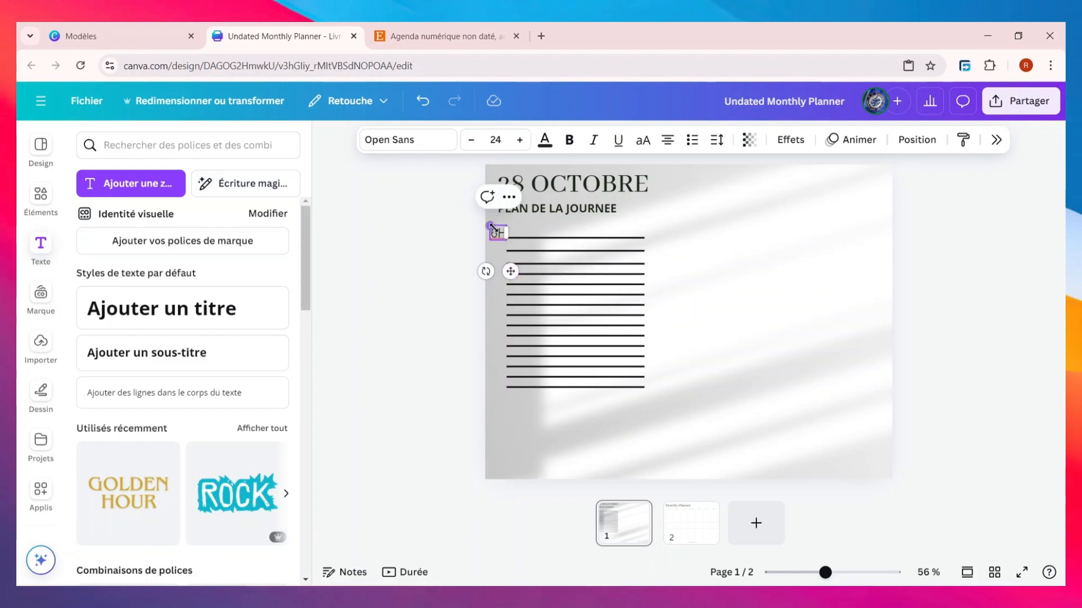
left_click(470, 140)
left_click(471, 140)
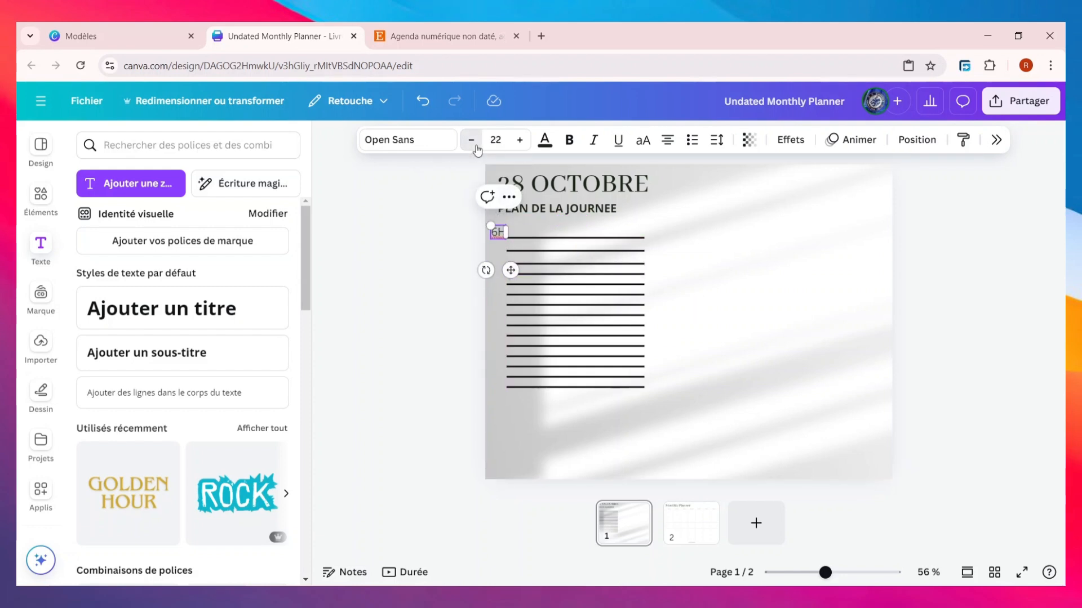
left_click(471, 139)
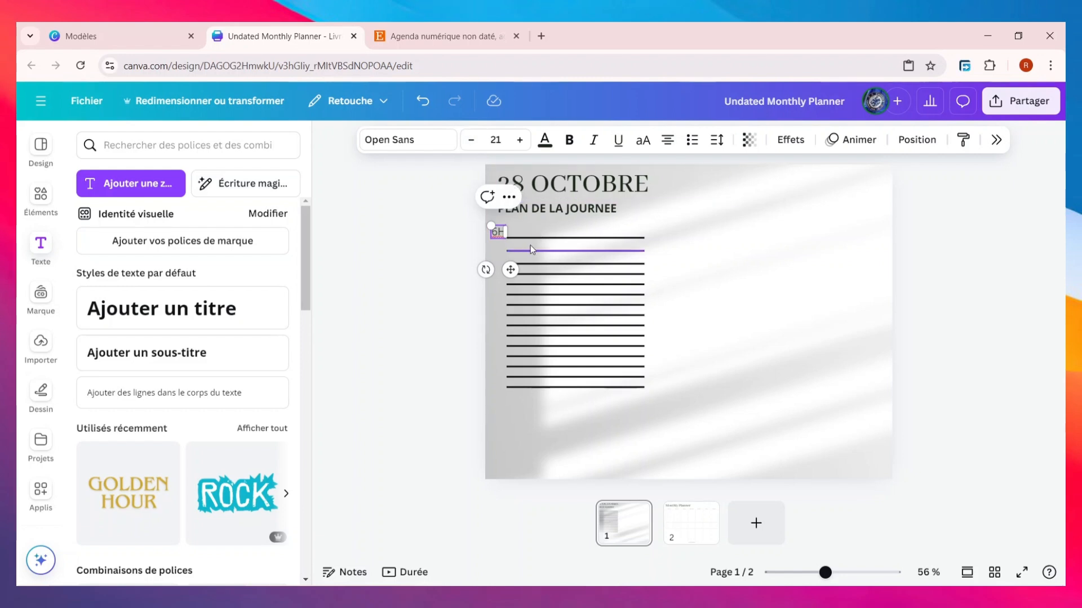
Duplicate the "6H" label and move the copy down beside the schedule lines for another hour label
left_click(505, 230)
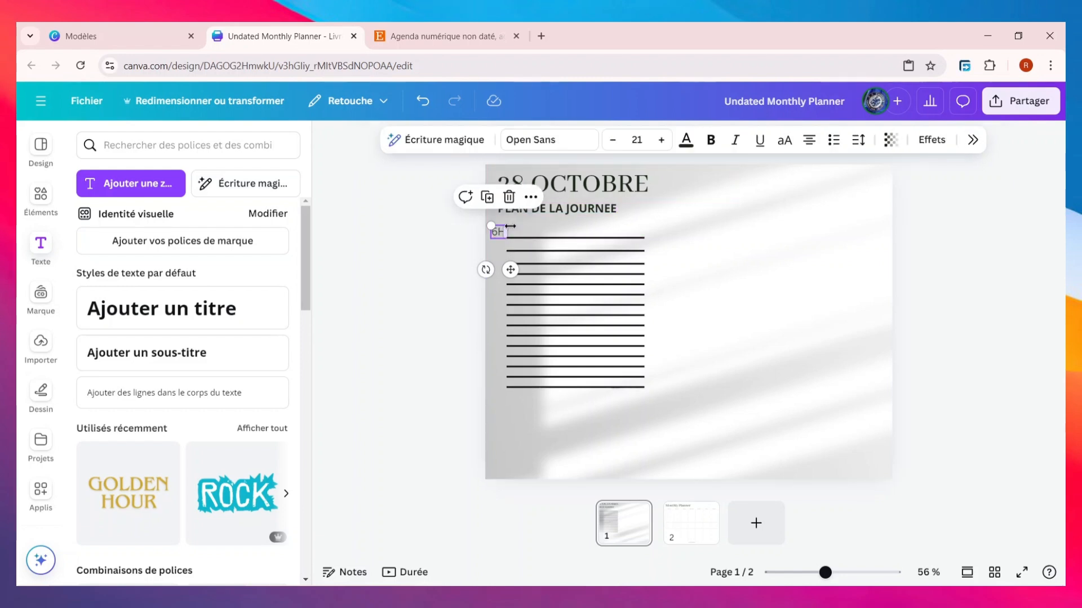
left_click(495, 206)
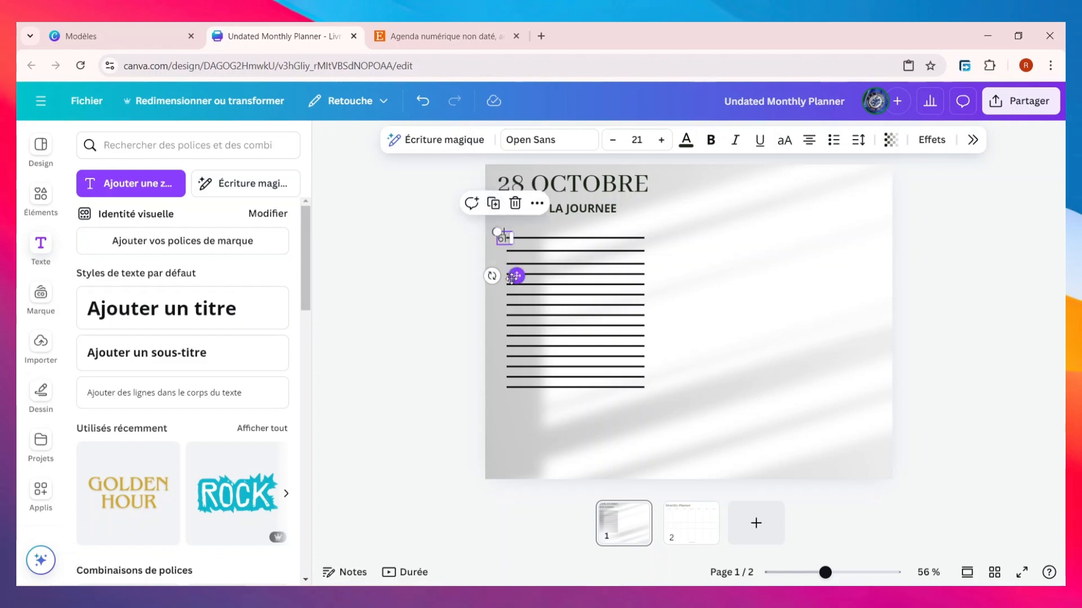
left_click_drag(511, 277, 506, 280)
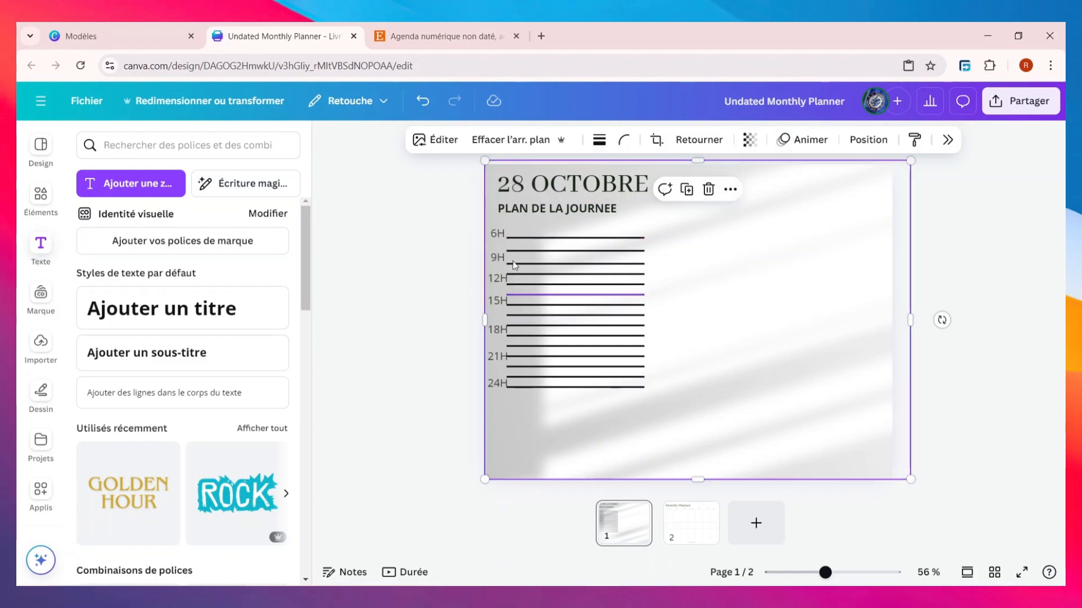
Shift the "PLAN DE LA JOURNEE" subtitle slightly so it sits centred above the schedule lines
left_click(557, 217)
mouse_move(560, 209)
left_mouse_down()
mouse_move(586, 212)
mouse_move(571, 212)
left_mouse_up()
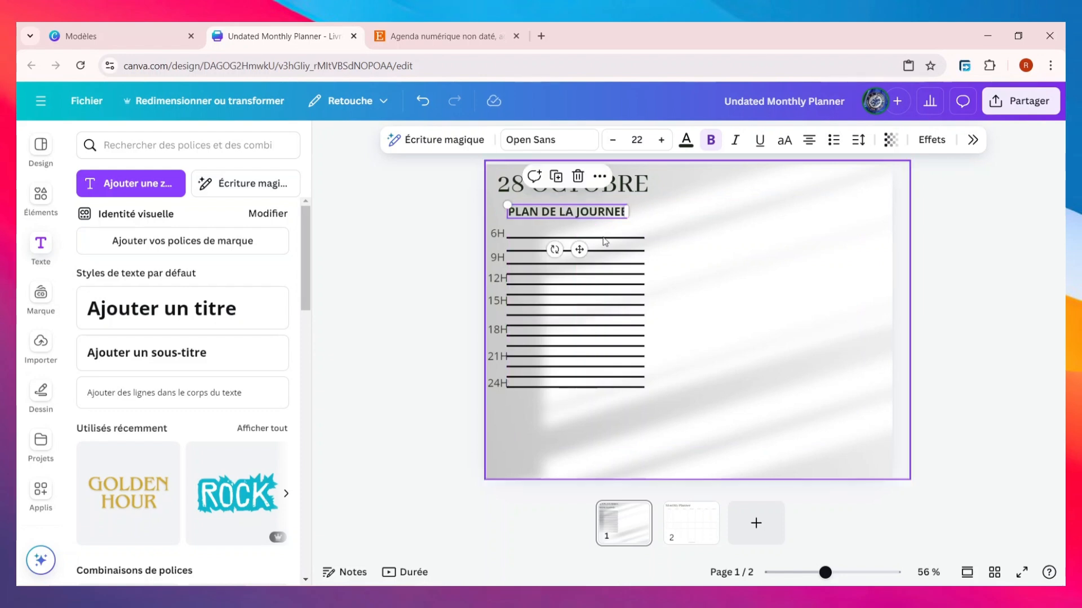
left_click(736, 293)
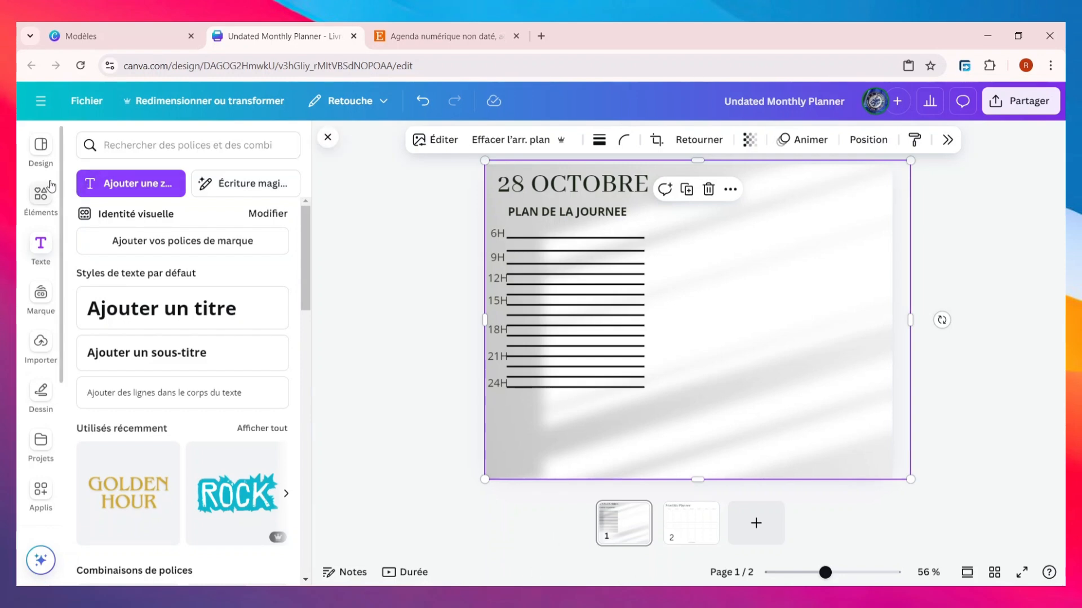
Look up "CARRE" in the elements, add the square shape and stretch it into a rectangle beneath the schedule lines
left_click(41, 197)
left_click(173, 145)
key("Return")
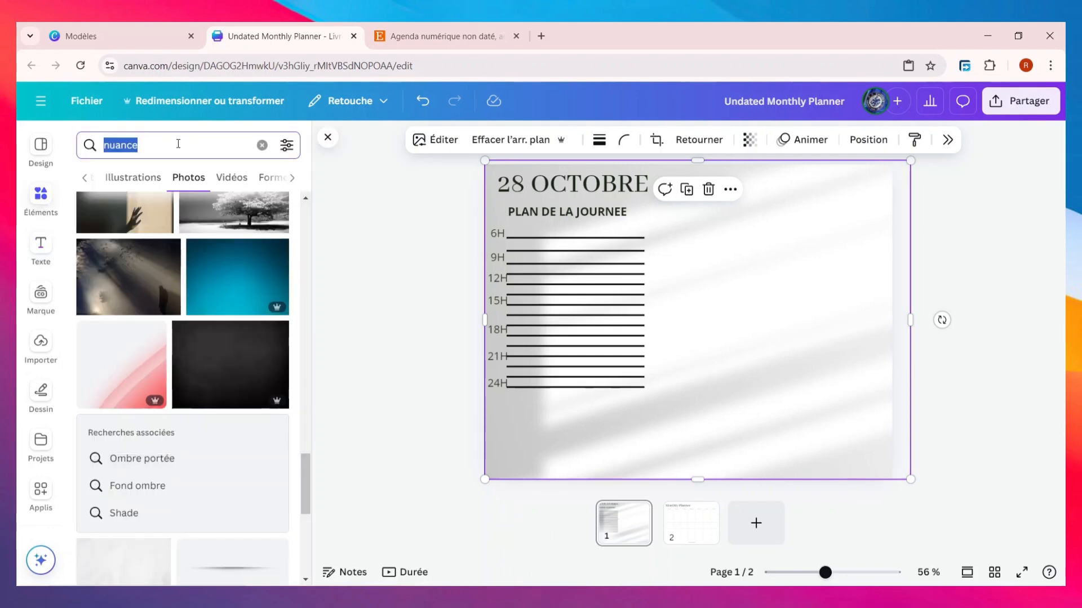
type("CARRE")
left_click(143, 206)
left_click_drag(712, 236, 541, 443)
left_click_drag(536, 488, 536, 468)
left_click_drag(586, 432, 652, 440)
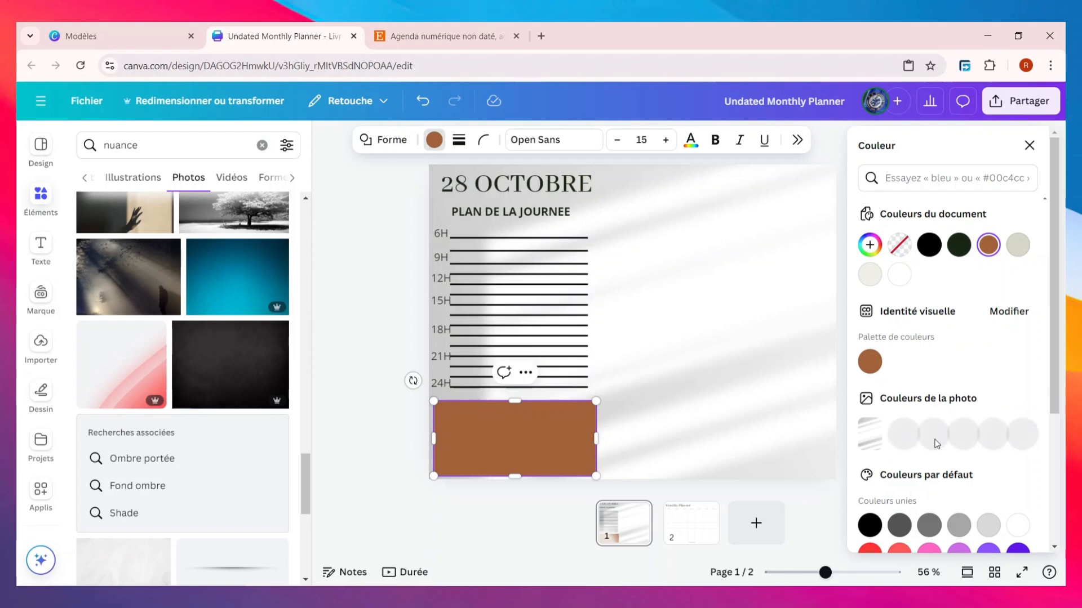
Recolour the rectangle beneath the schedule to a light grey-beige
left_click(935, 439)
left_click(502, 439)
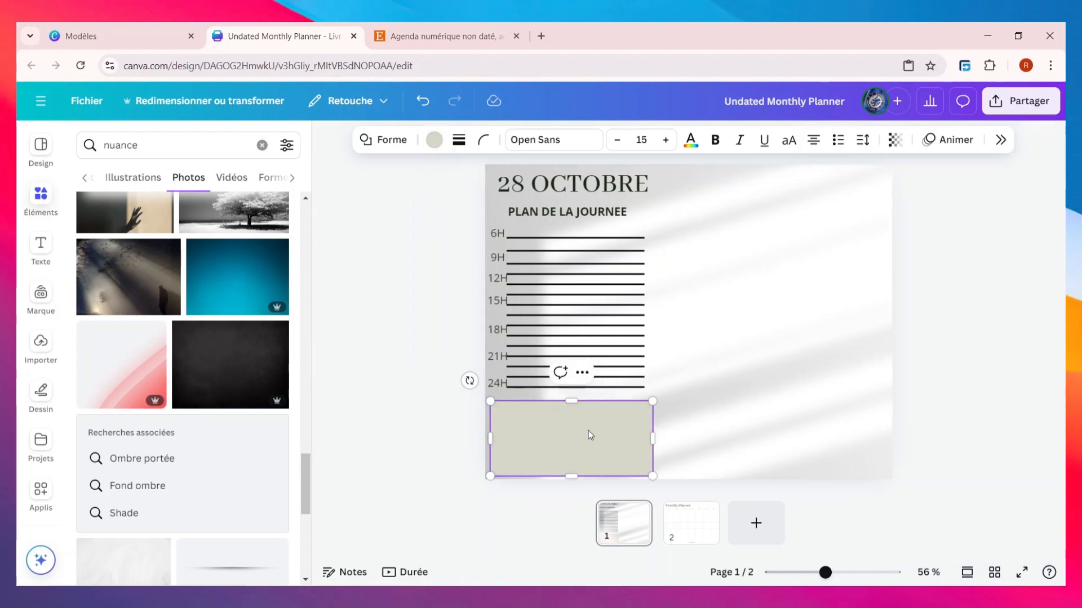
left_click(538, 435)
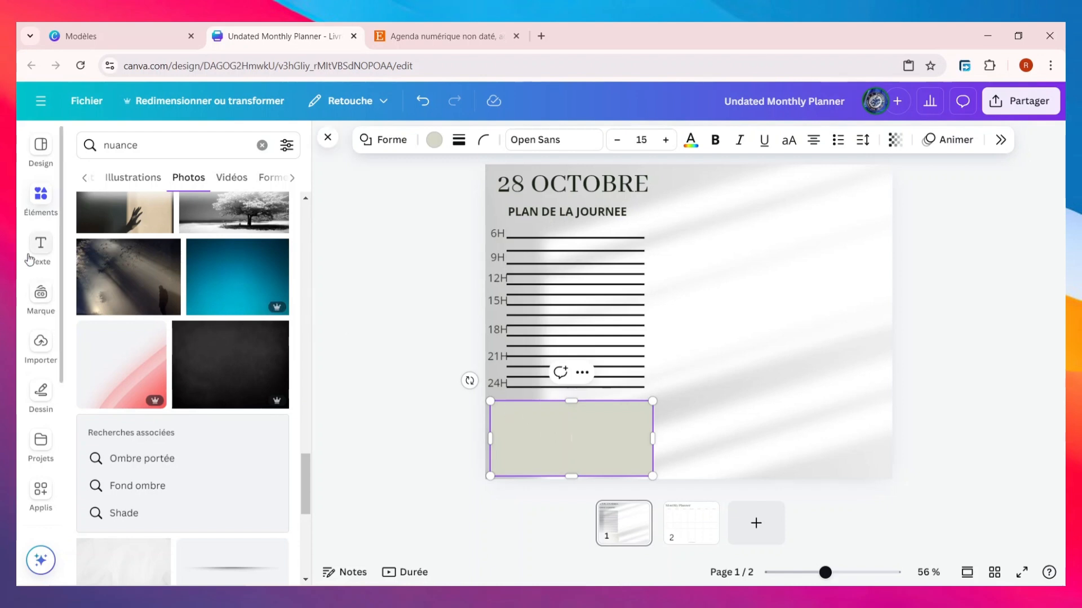
Add a body text reading "OBJECTIFS DE LA JOURNEE" in the upper part of the beige rectangle
left_click(48, 250)
left_click_drag(169, 393, 585, 417)
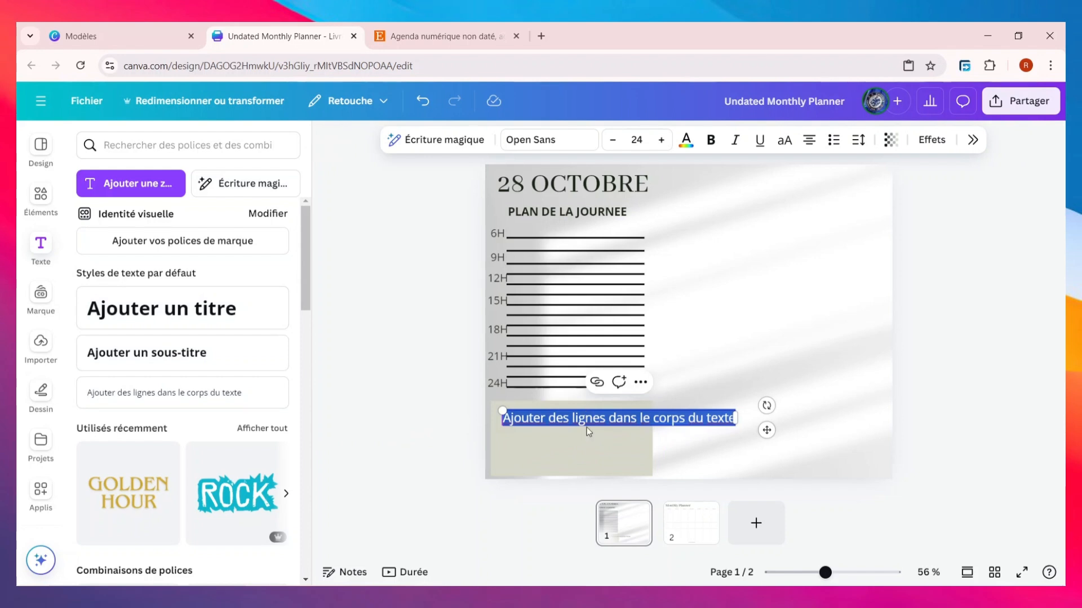
type("OBJECTIFS DE LA JOURNEE")
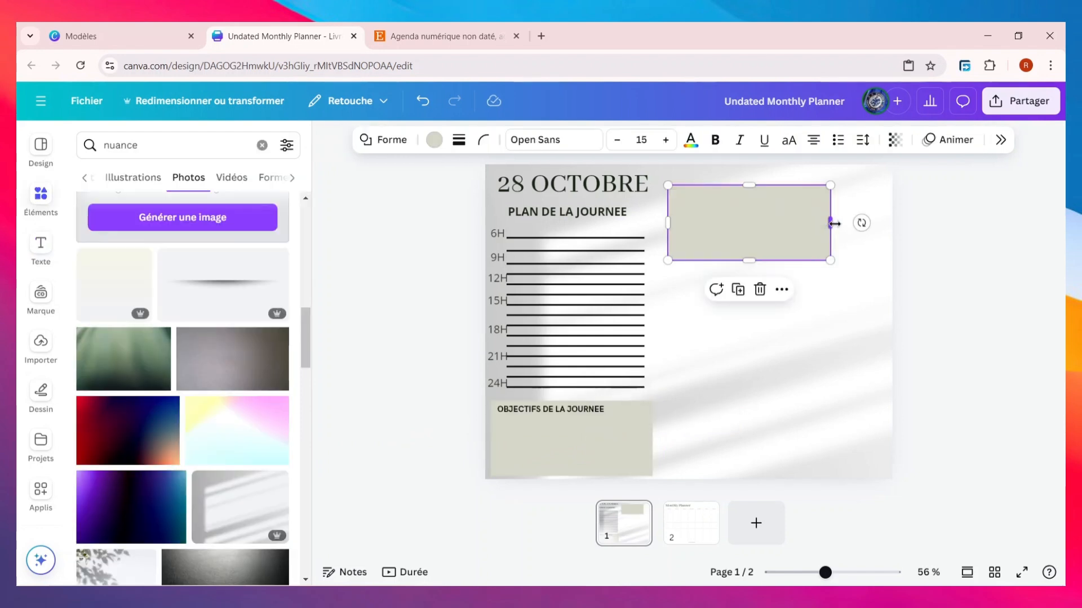
Widen the second beige rectangle toward the page's right margin and add a "NOTES" heading just above it
left_click_drag(829, 224, 881, 225)
left_click(961, 319)
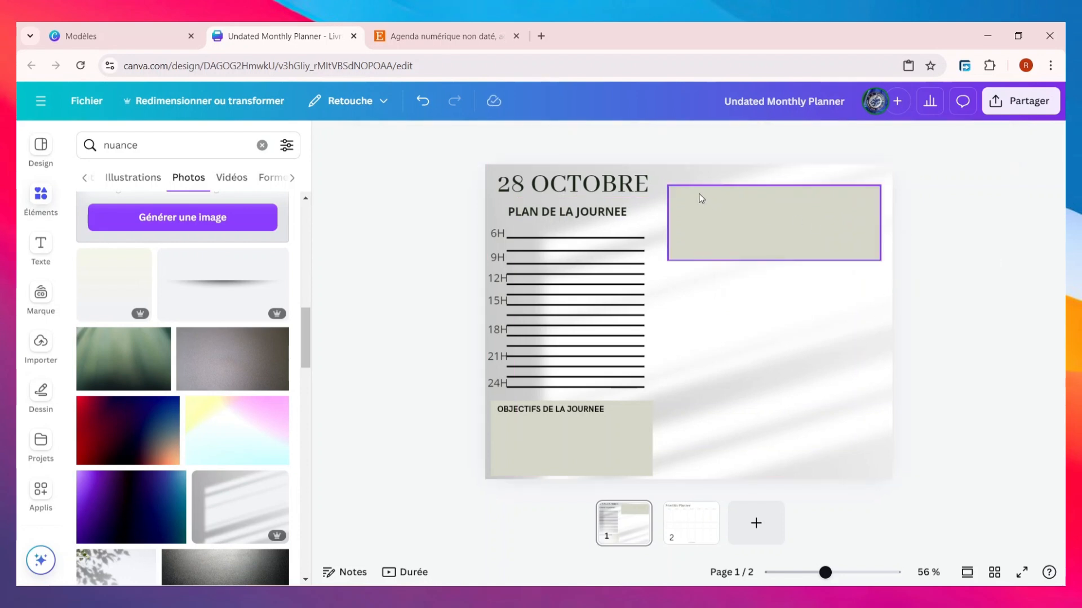
left_click(50, 243)
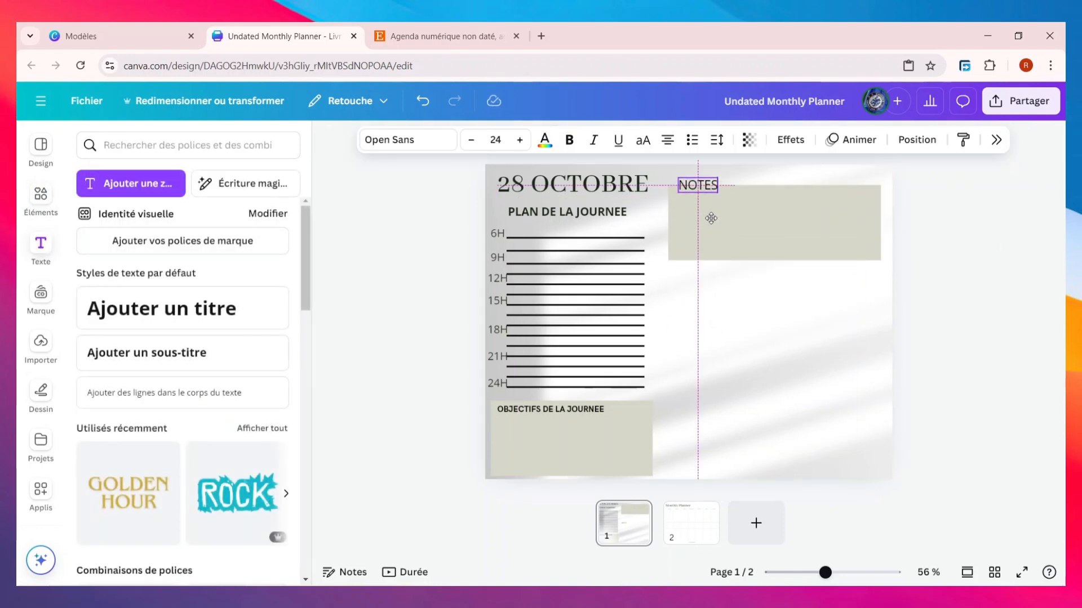
left_click_drag(710, 218, 696, 214)
left_click(771, 333)
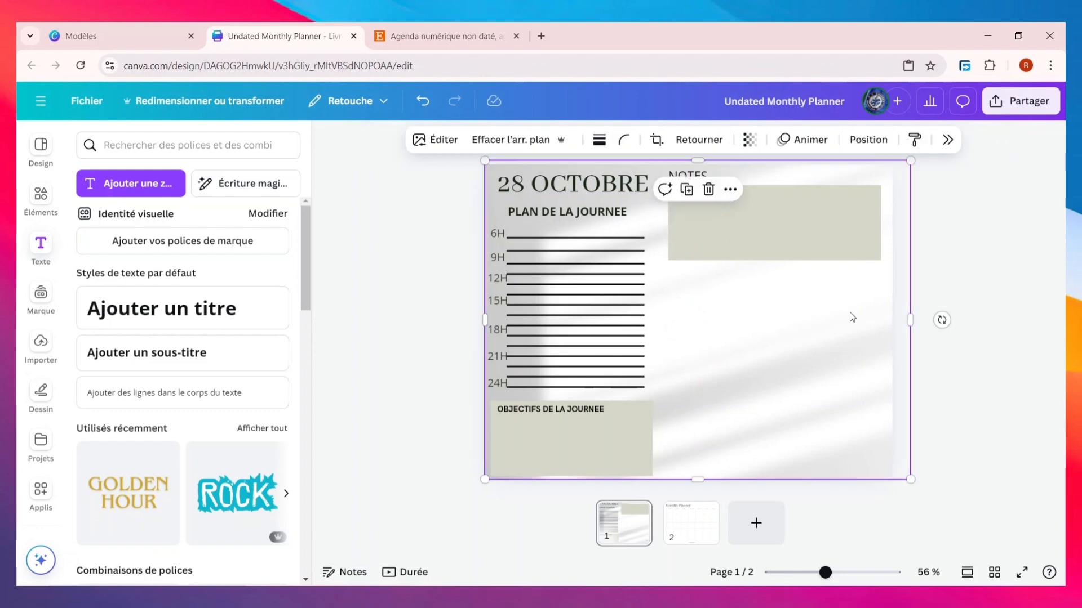
Add a "TACHES" text and align it under the start of the notes rectangle
left_click(935, 315)
left_click_drag(184, 393, 782, 276)
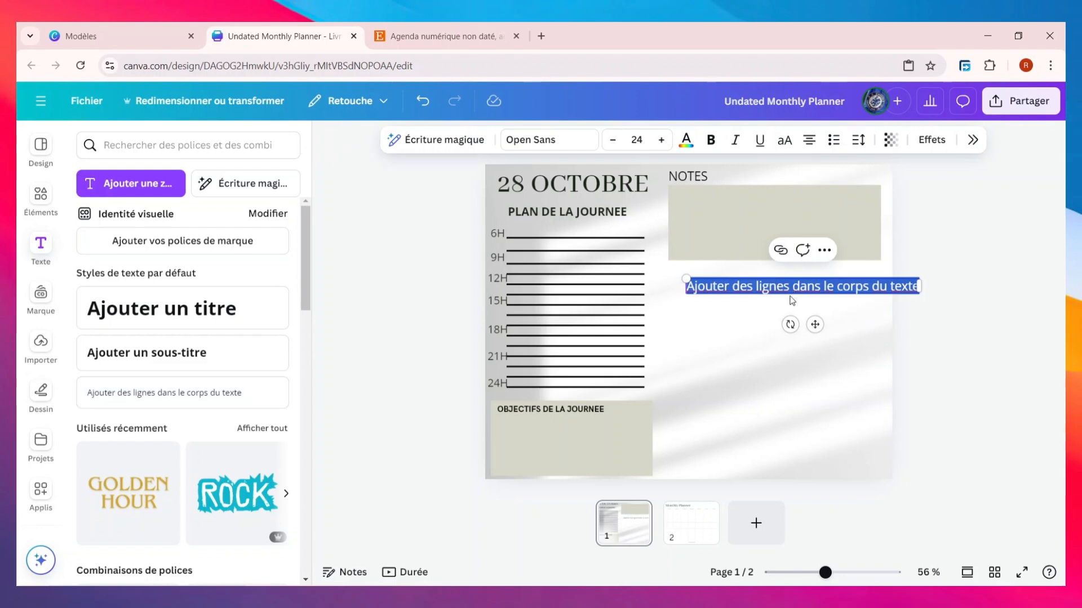
type("TACHES")
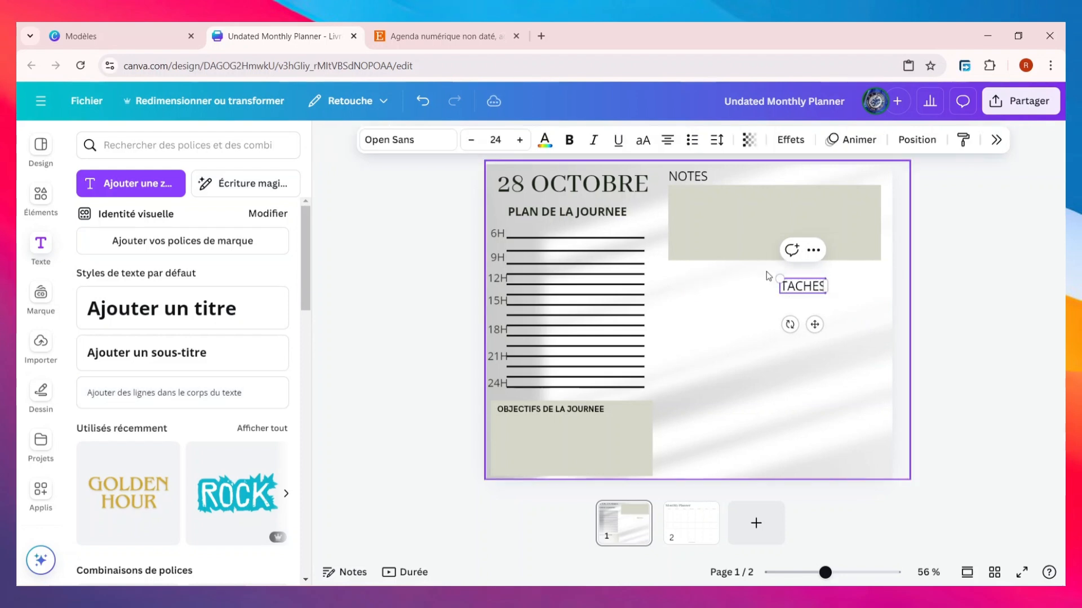
left_click_drag(815, 324, 704, 314)
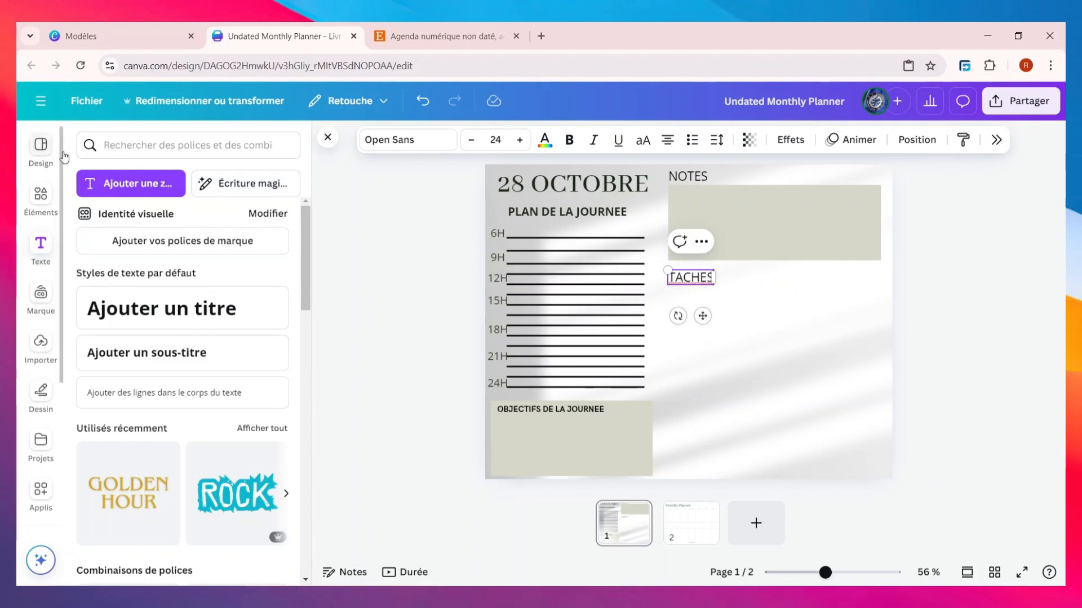
Look up "LIGNE" in the elements, place a straight line under "TACHES" and extend it to the notes rectangle's width
left_click(41, 200)
left_click_drag(169, 145, 115, 151)
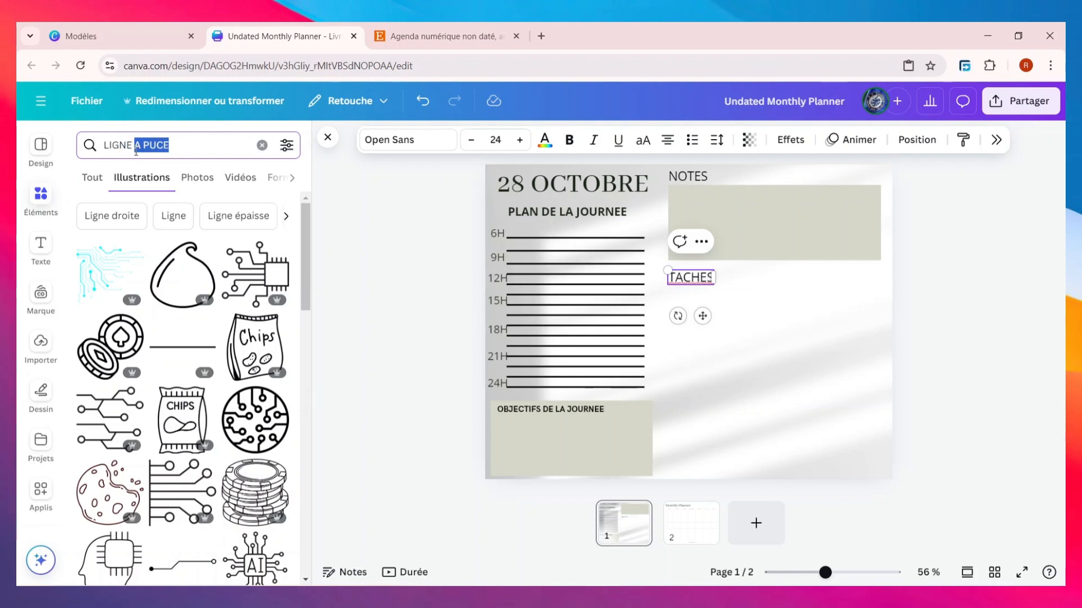
key("BackSpace")
key("BackSpace")
key("Return")
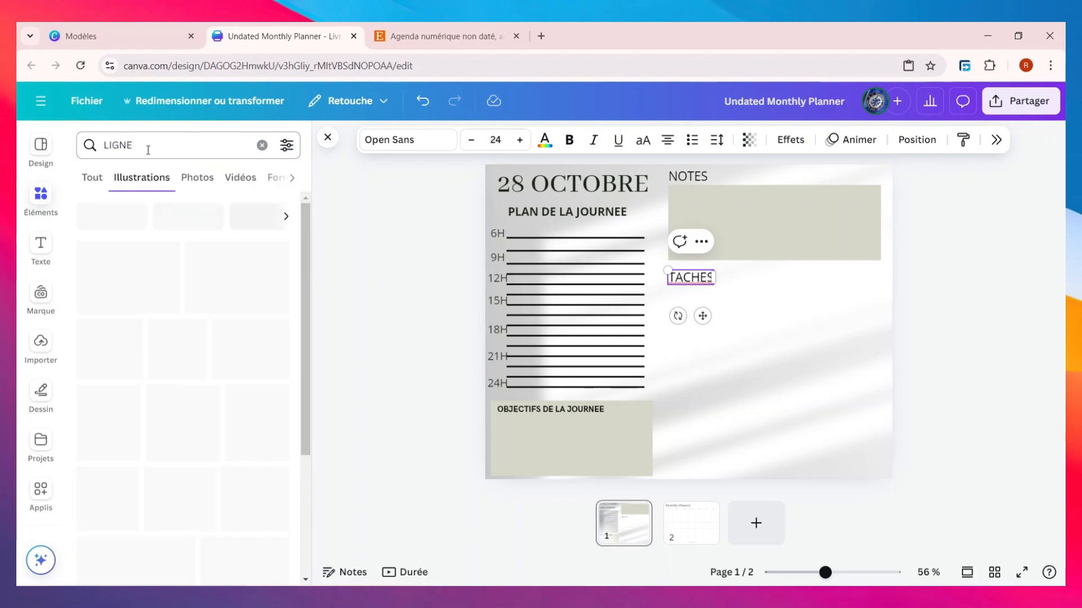
left_click_drag(110, 275, 765, 340)
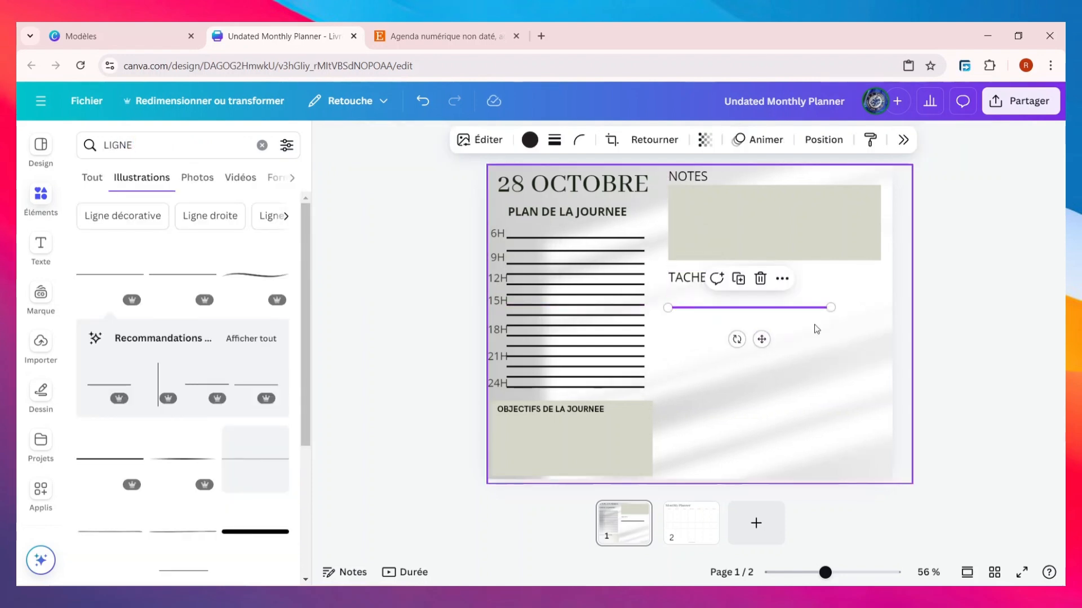
left_click_drag(831, 308, 882, 308)
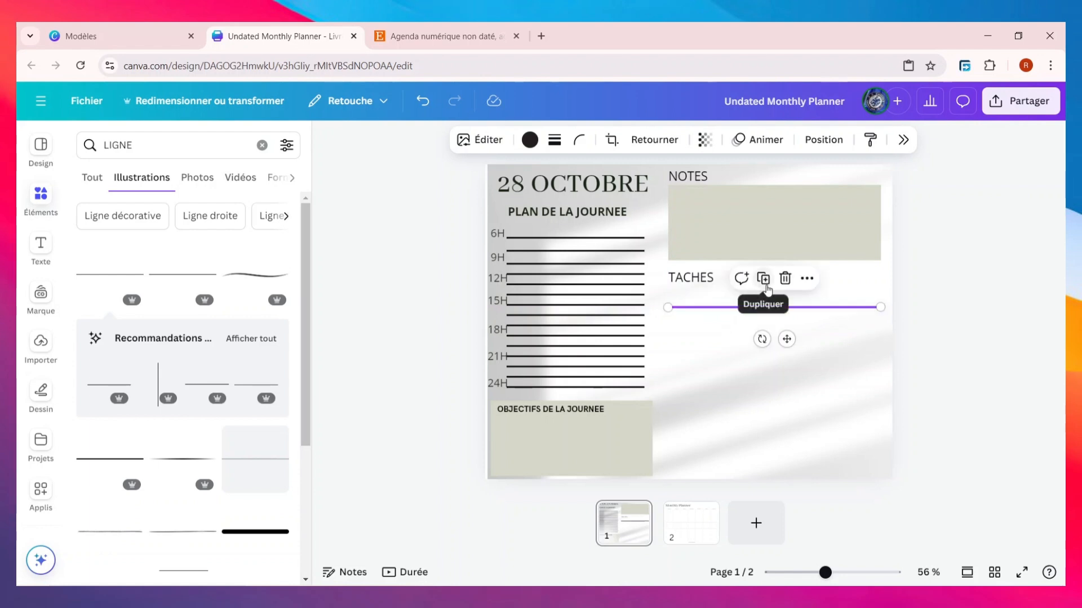
Duplicate the line repeatedly to build the stack of task lines under "TACHES"
left_click_drag(792, 346, 787, 347)
left_click(762, 287)
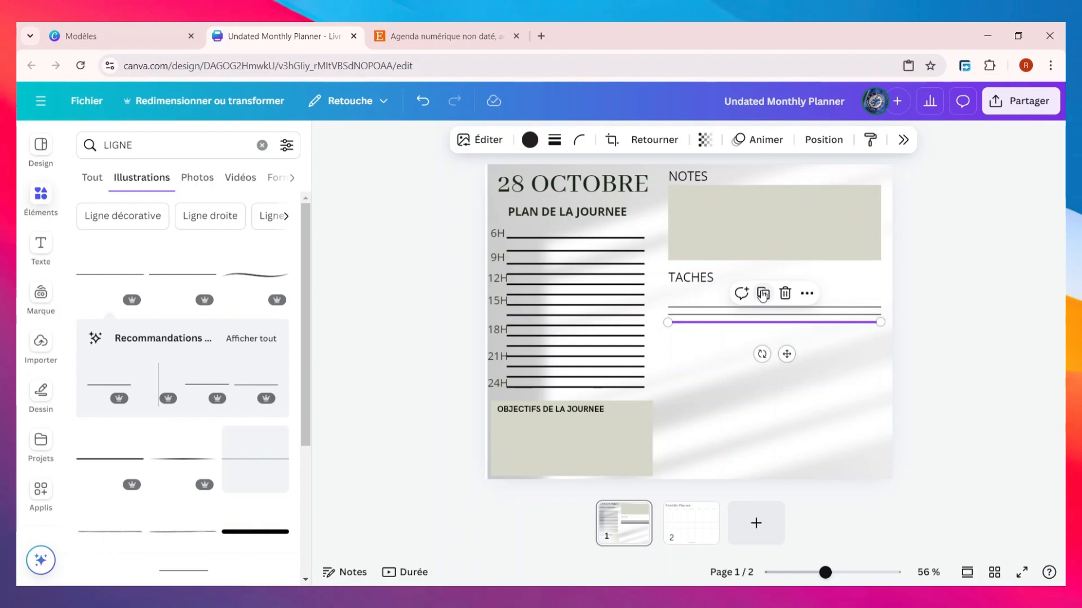
left_click(763, 294)
left_click(763, 301)
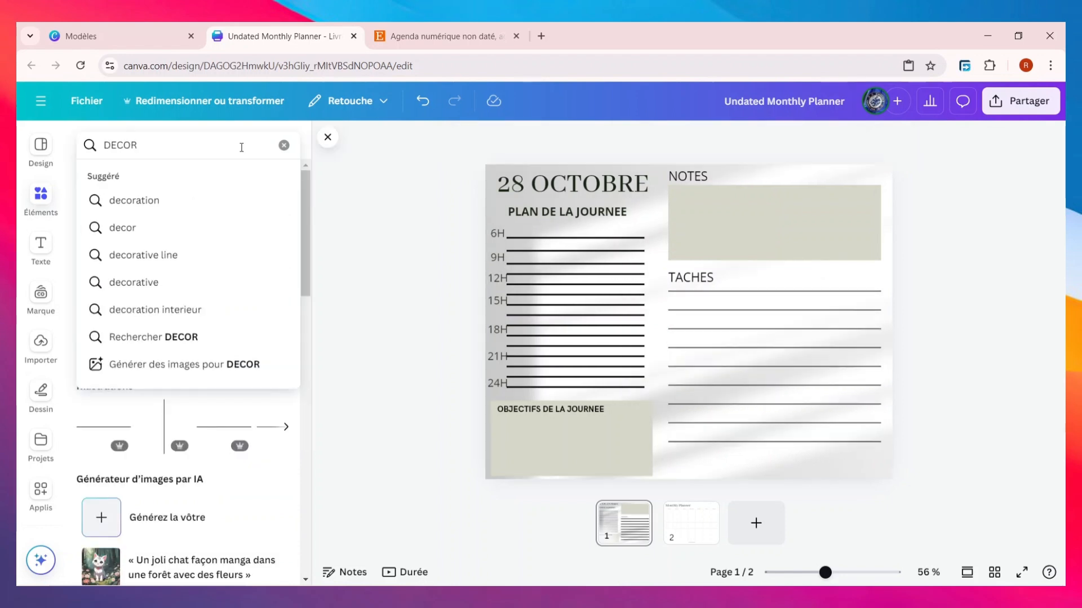
Search the elements for "DECOR", add the golden wave illustration, shrink it and place it in the page's lower right corner
key("Return")
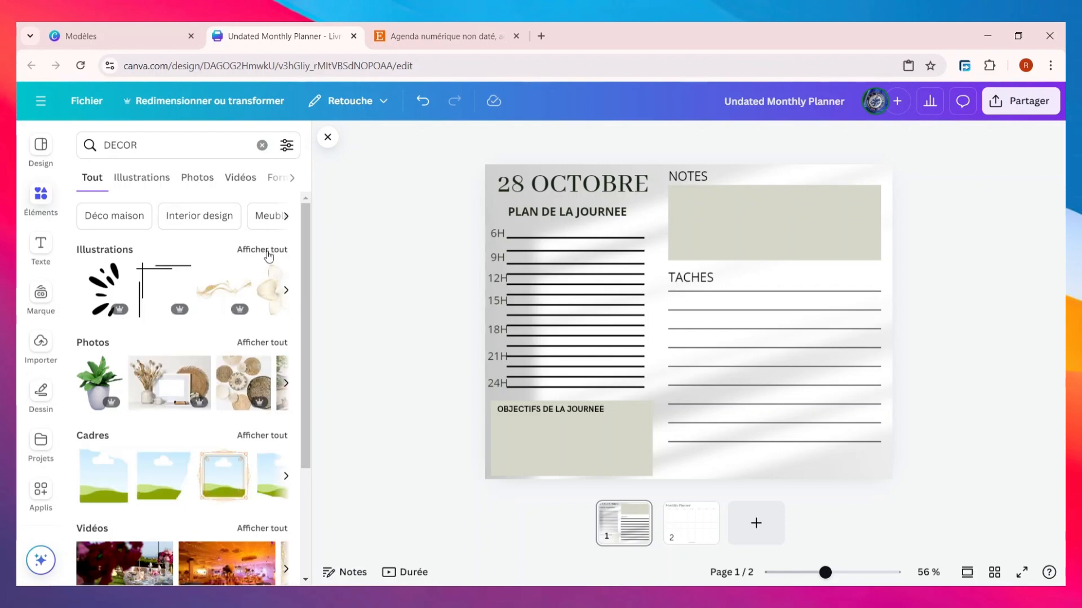
left_click(284, 291)
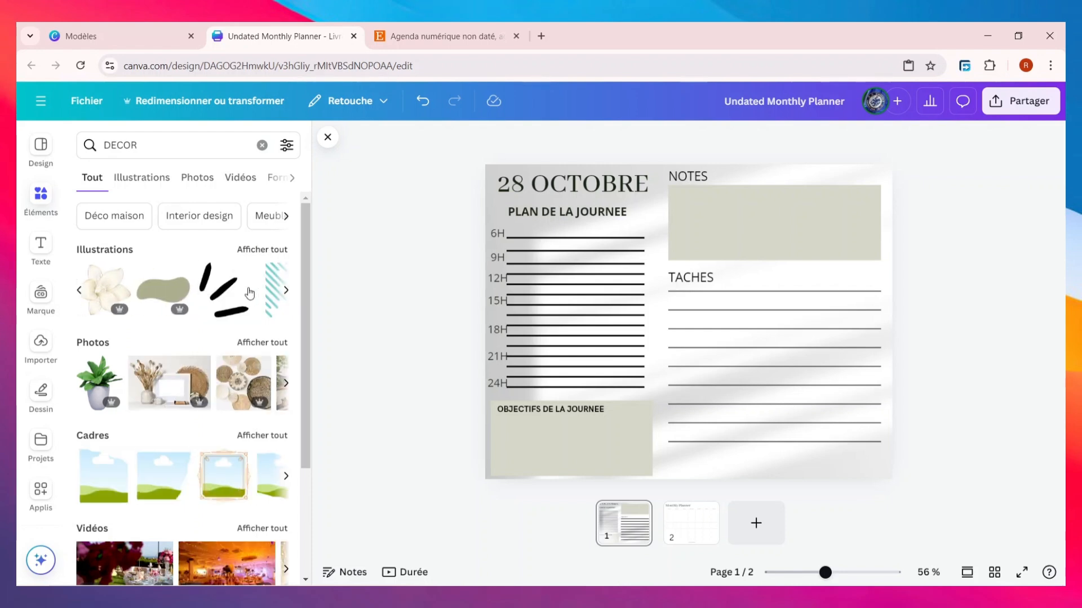
left_click(83, 291)
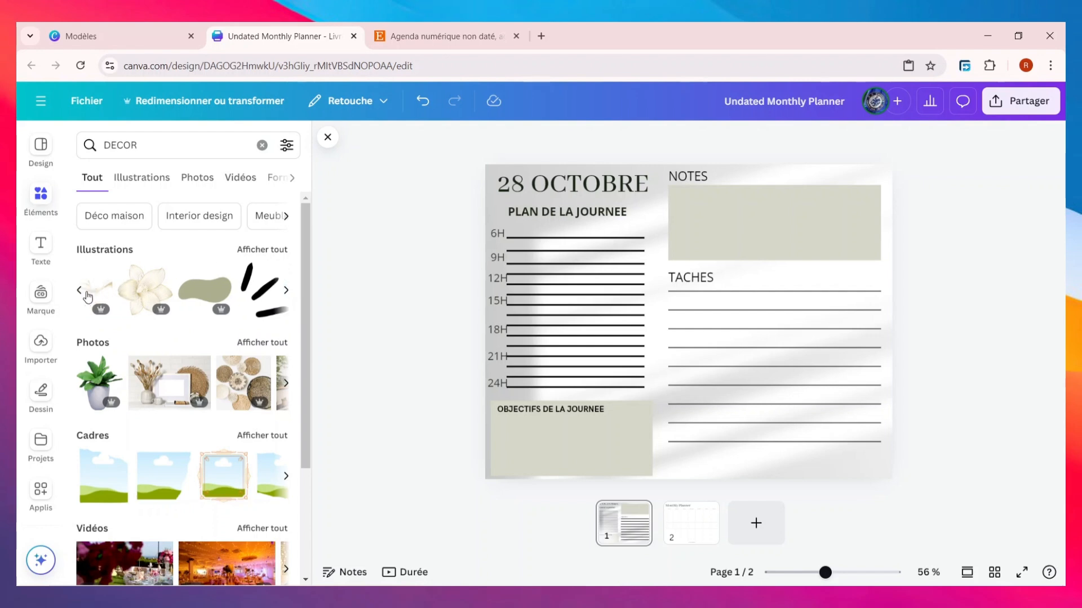
left_click_drag(221, 291, 690, 422)
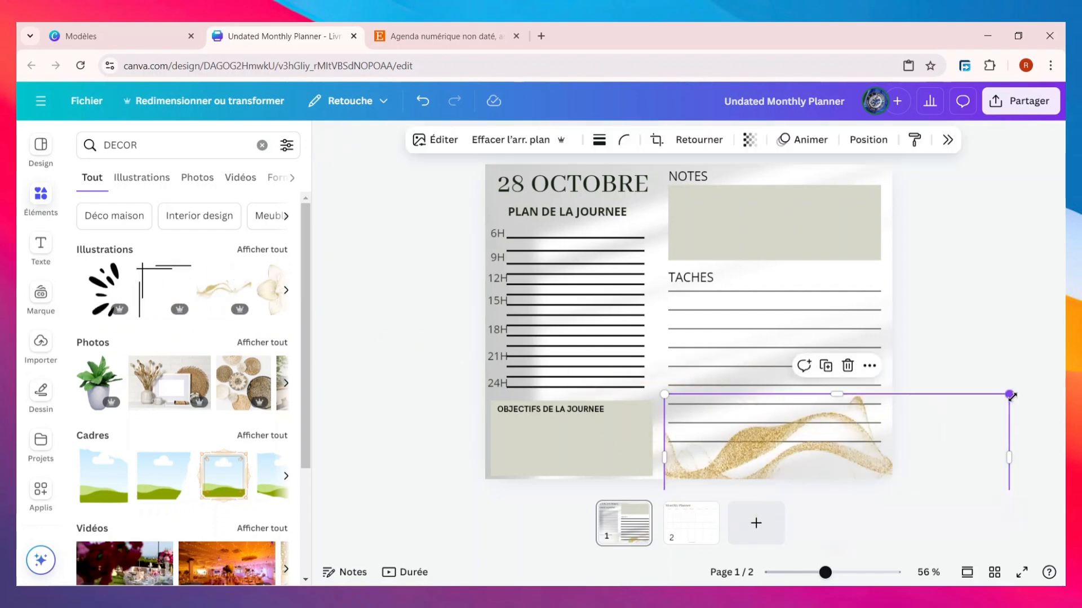
left_click_drag(1010, 395, 872, 429)
left_click_drag(809, 459, 875, 416)
left_click(993, 437)
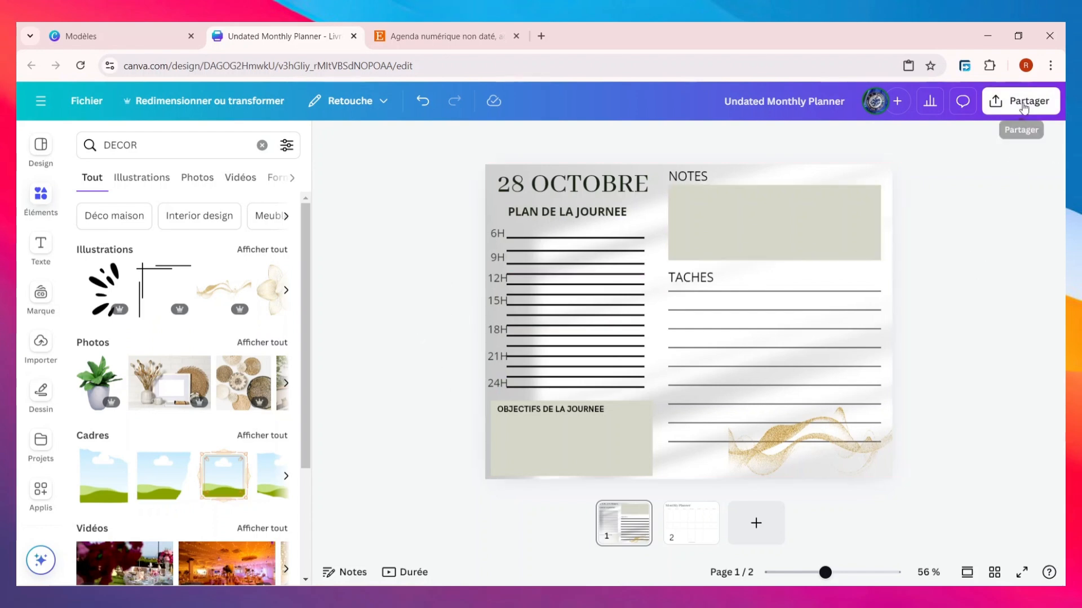
Paste the soft shadow background onto page 2, behind the Monthly Planner calendar
mouse_move(705, 517)
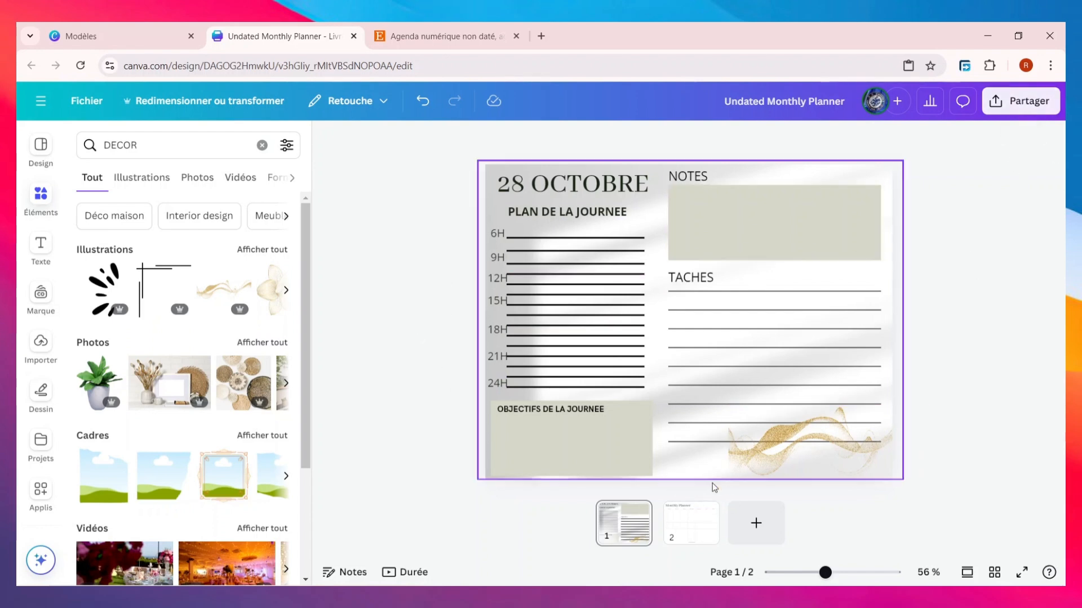
left_click(672, 534)
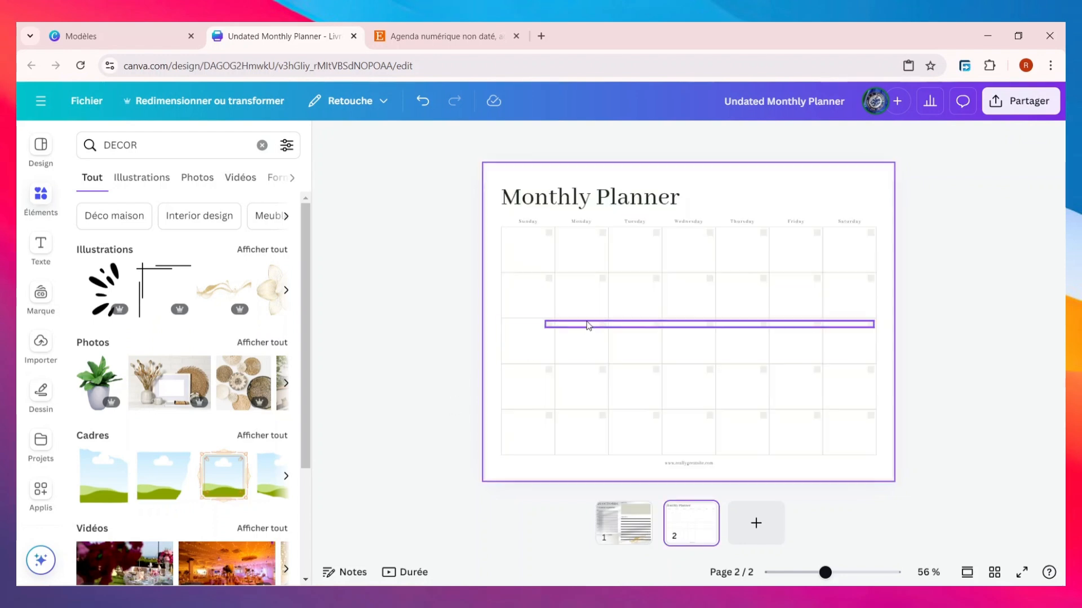
left_click(511, 181)
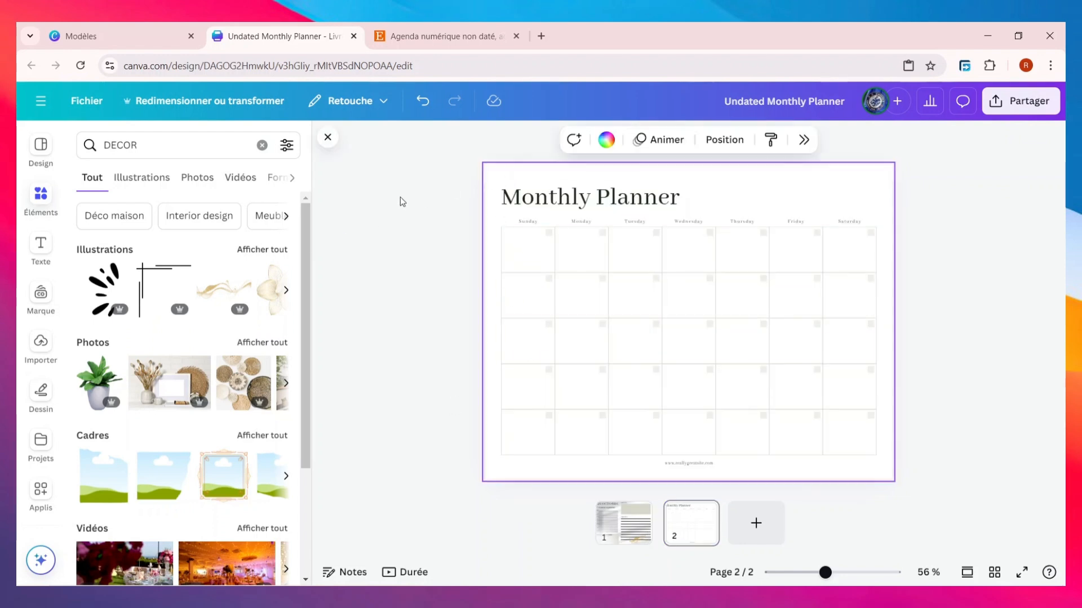
key("ctrl+v")
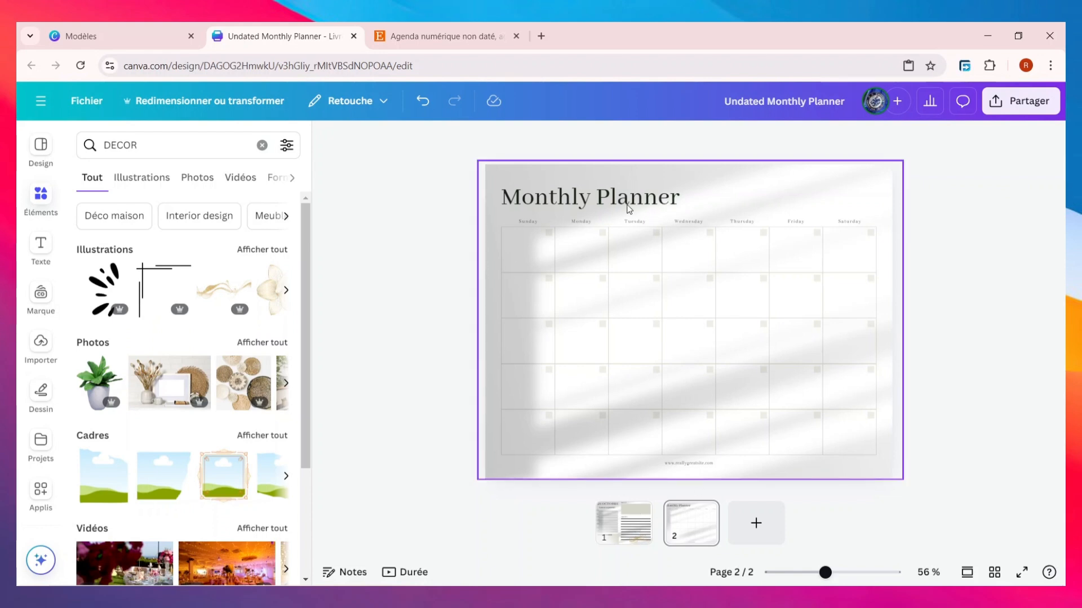
Return to page 1 and open the file type choices in the design's download settings
scroll(620, 248, "up", 1)
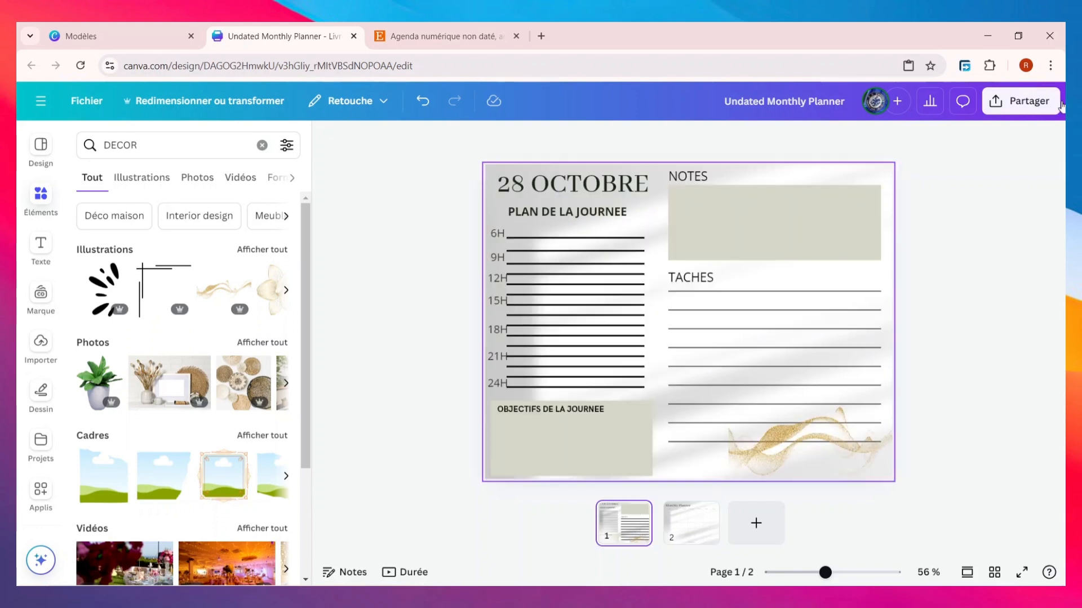
left_click(1015, 106)
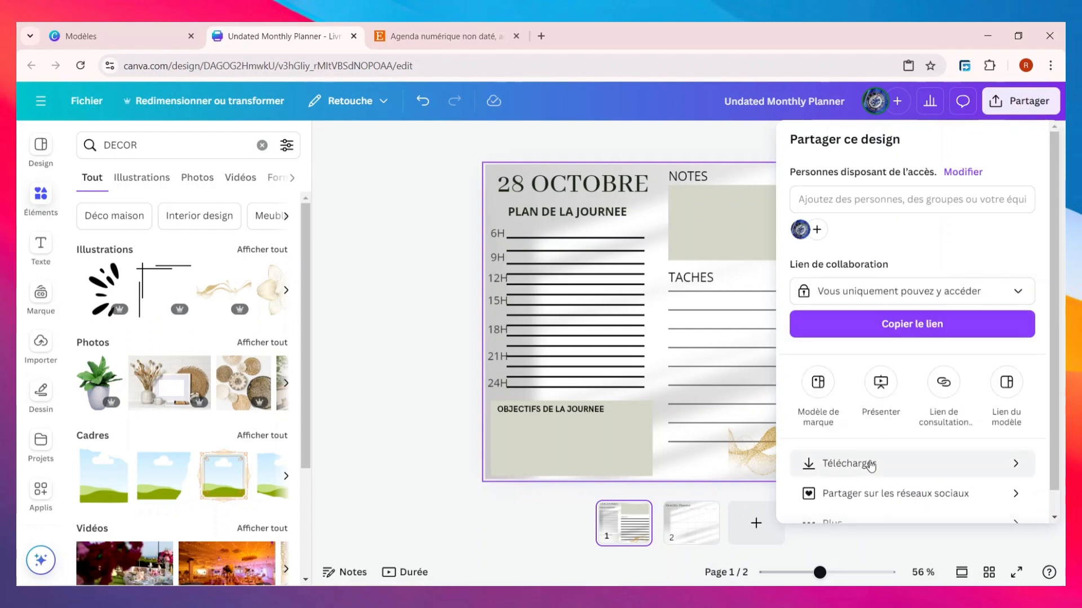
left_click(868, 463)
left_click(907, 198)
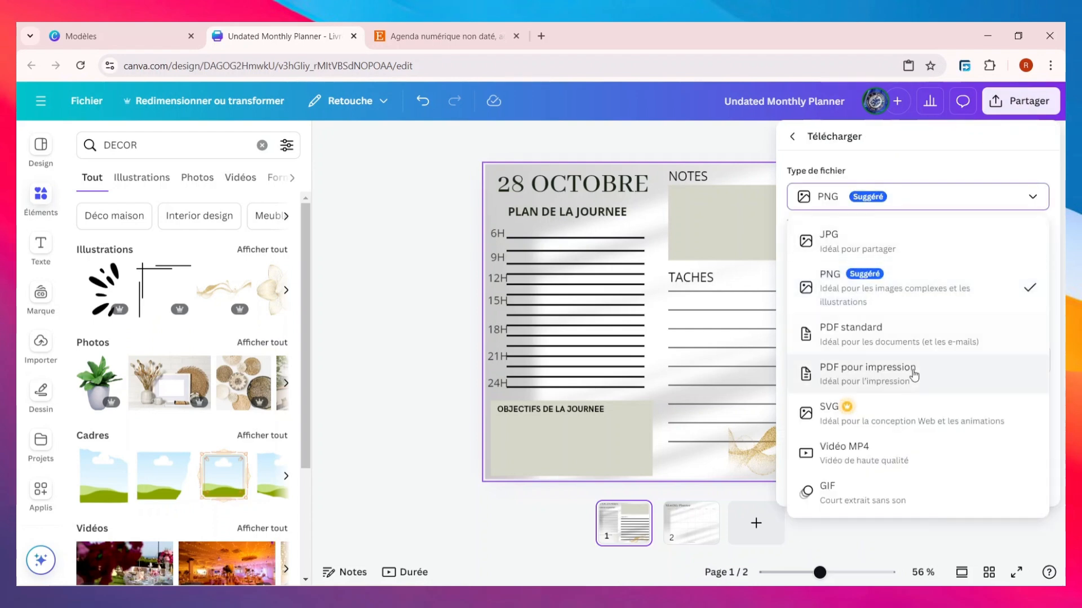